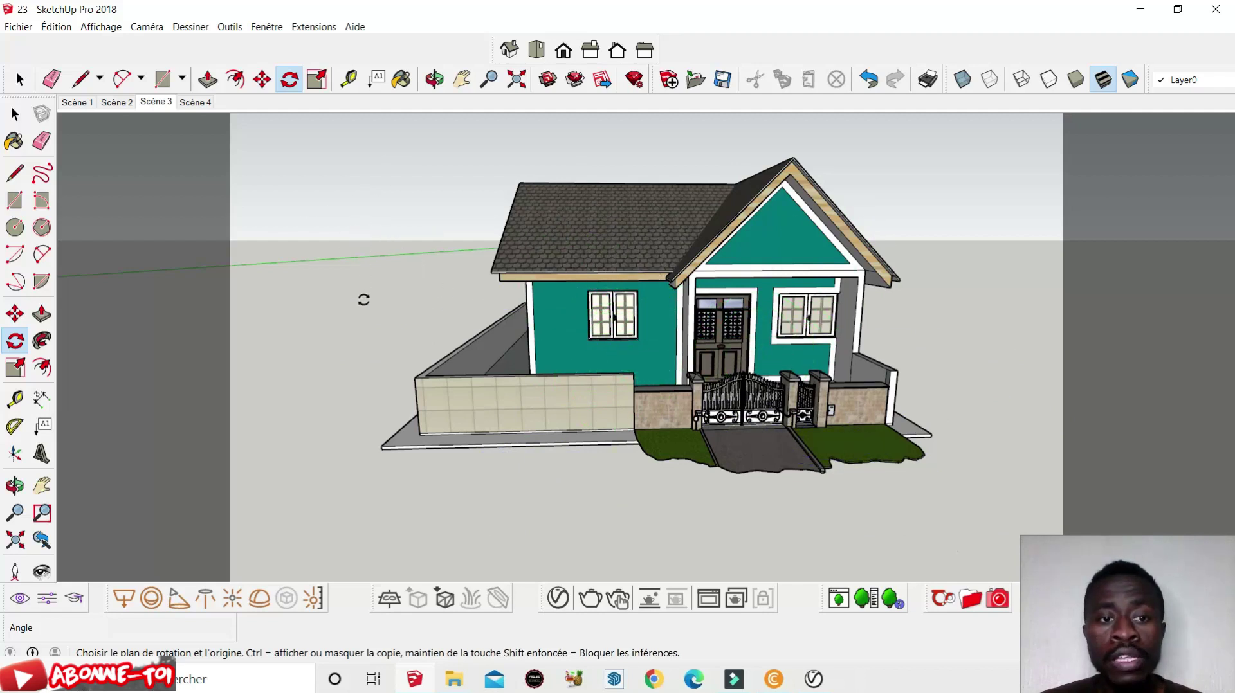
Place a V-Ray dome light on the paved strip in front of the tiled boundary wall.
left_click(371, 256)
key("Escape")
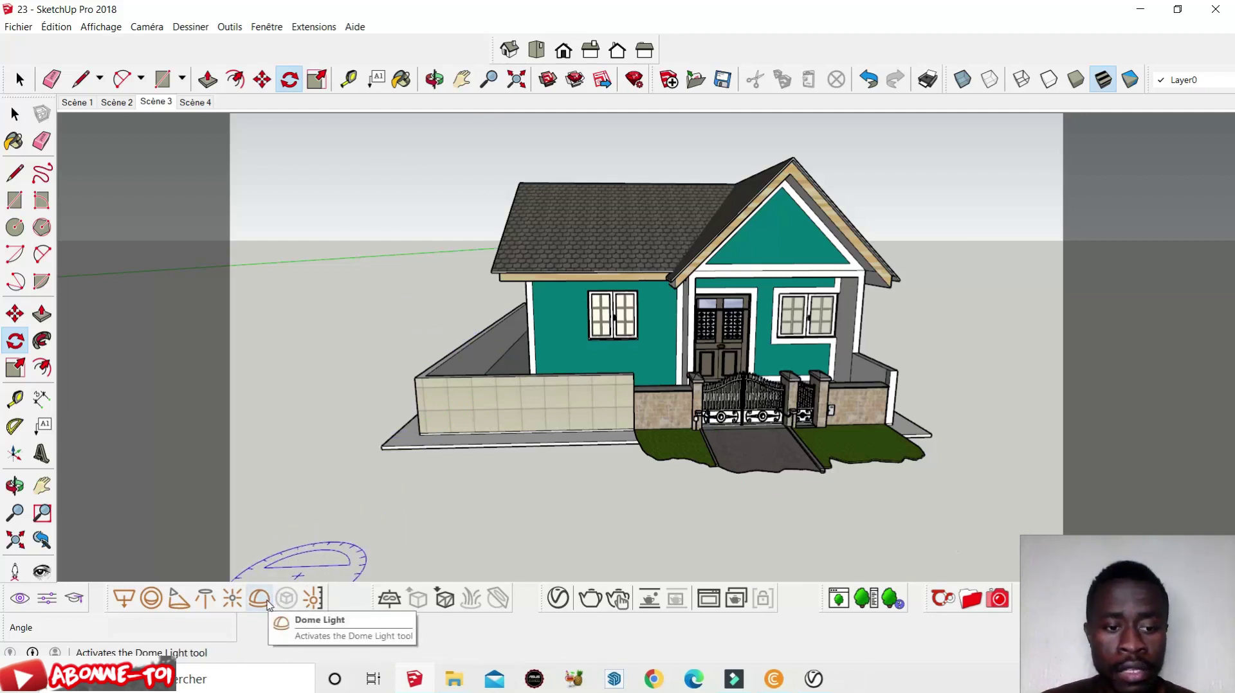
left_click(269, 601)
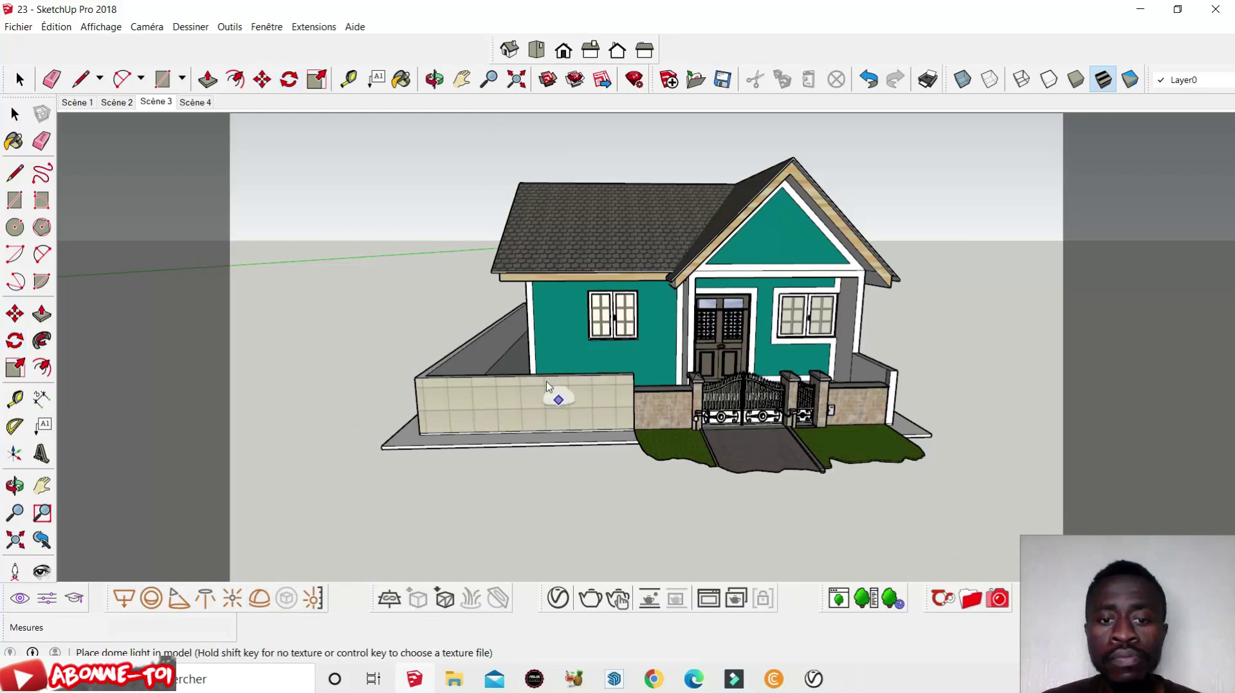
scroll(550, 389, "up", 3)
scroll(504, 504, "down", 2)
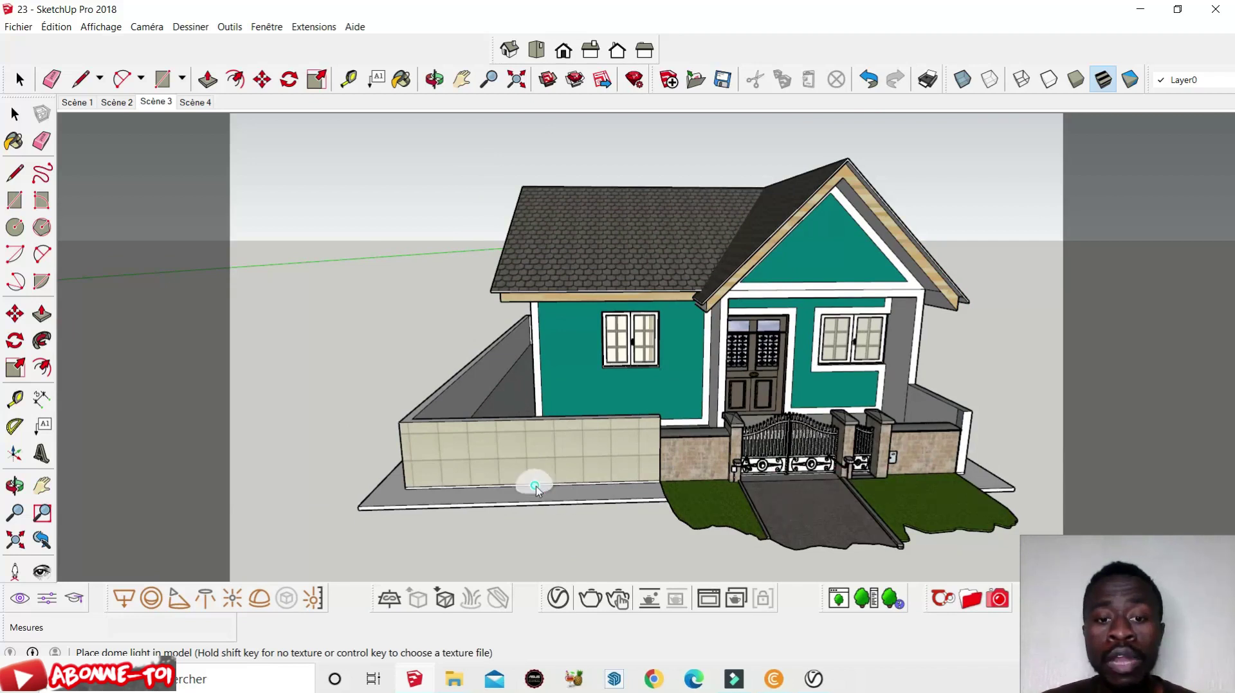
scroll(536, 490, "up", 3)
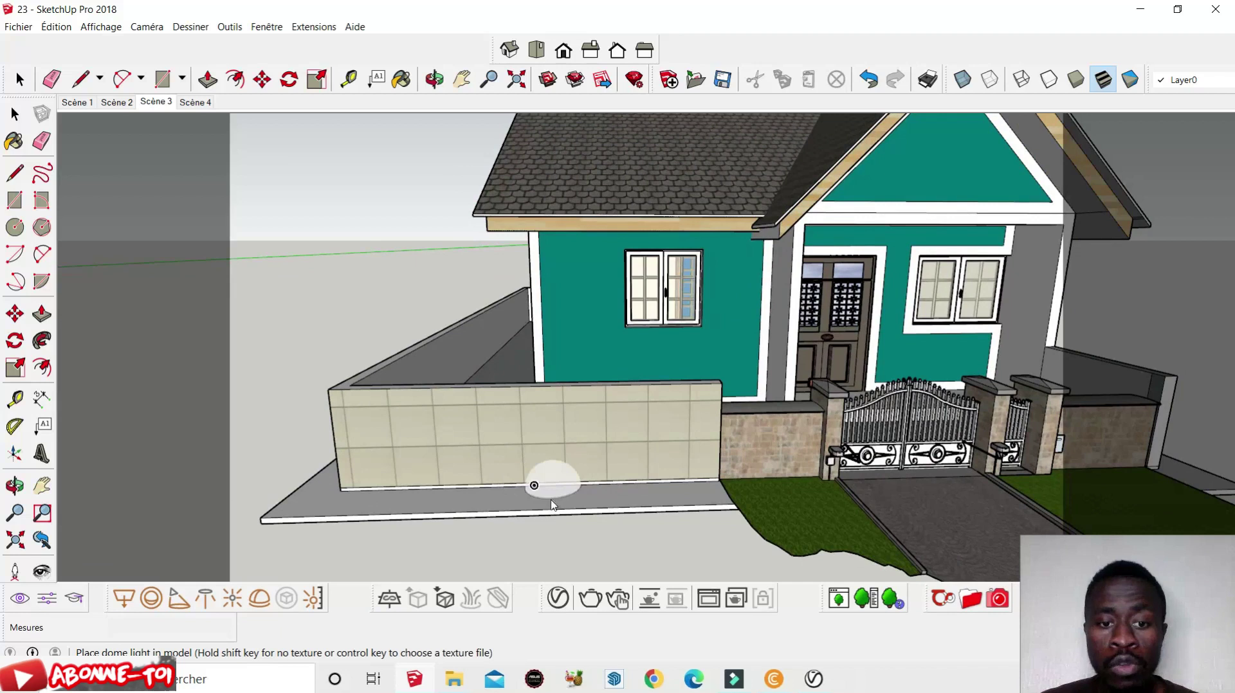
scroll(553, 506, "up", 1)
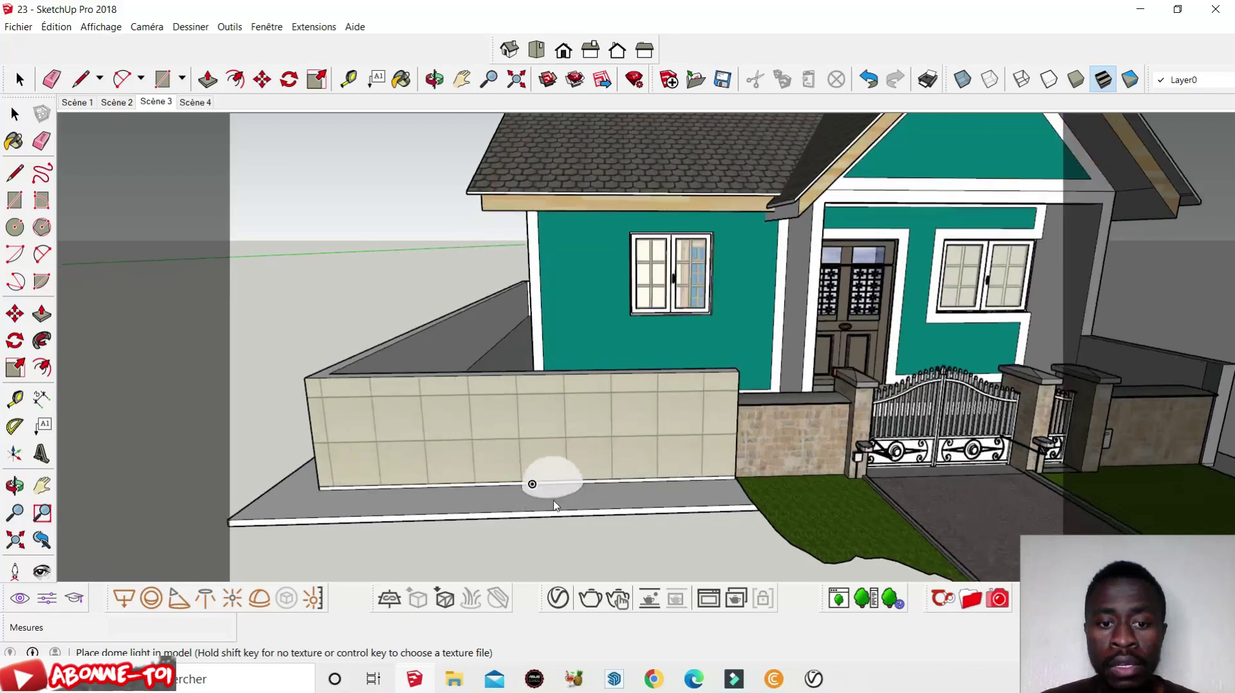
scroll(553, 506, "up", 2)
left_click(560, 505)
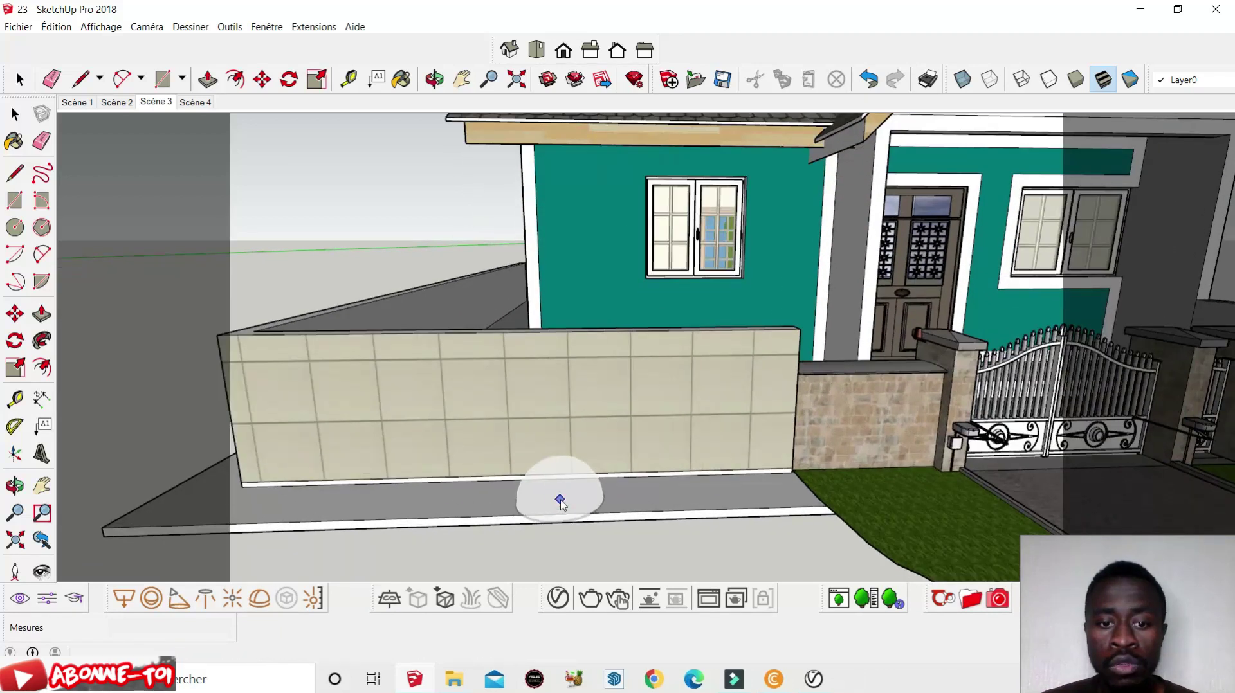
key("space")
Try to rotate the dome light around the tip of its direction arrow, and deselect it.
scroll(659, 484, "up", 3)
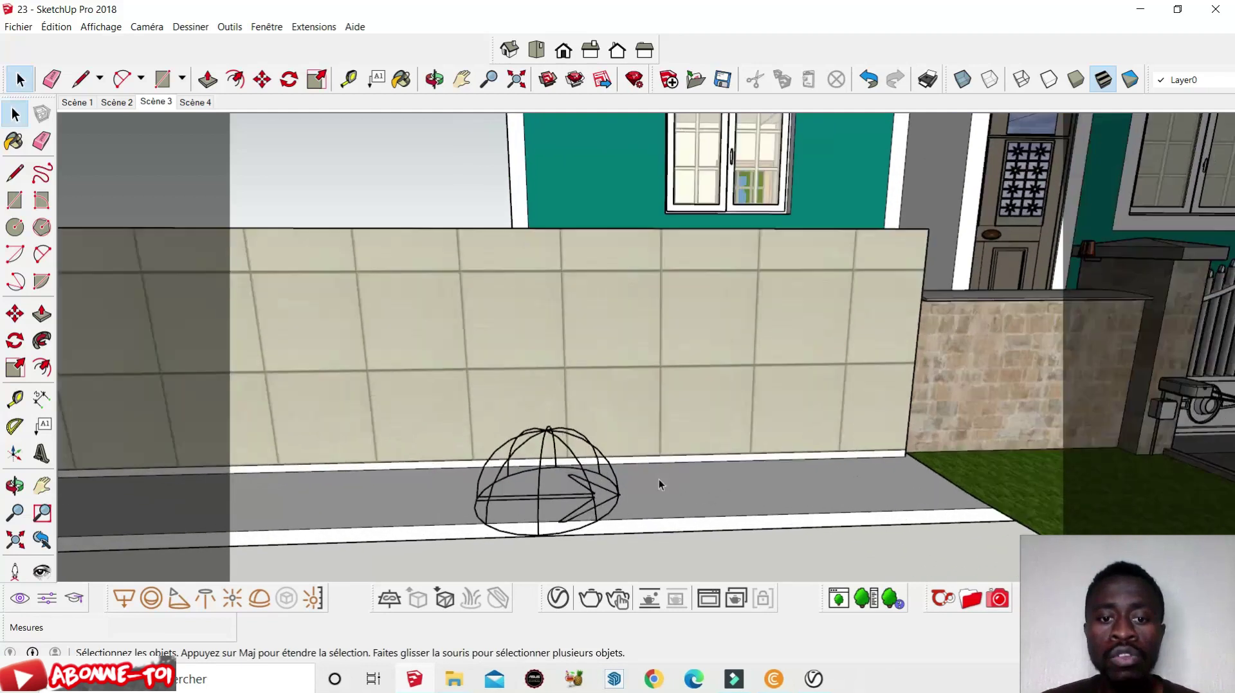
scroll(622, 421, "down", 3)
scroll(638, 480, "up", 3)
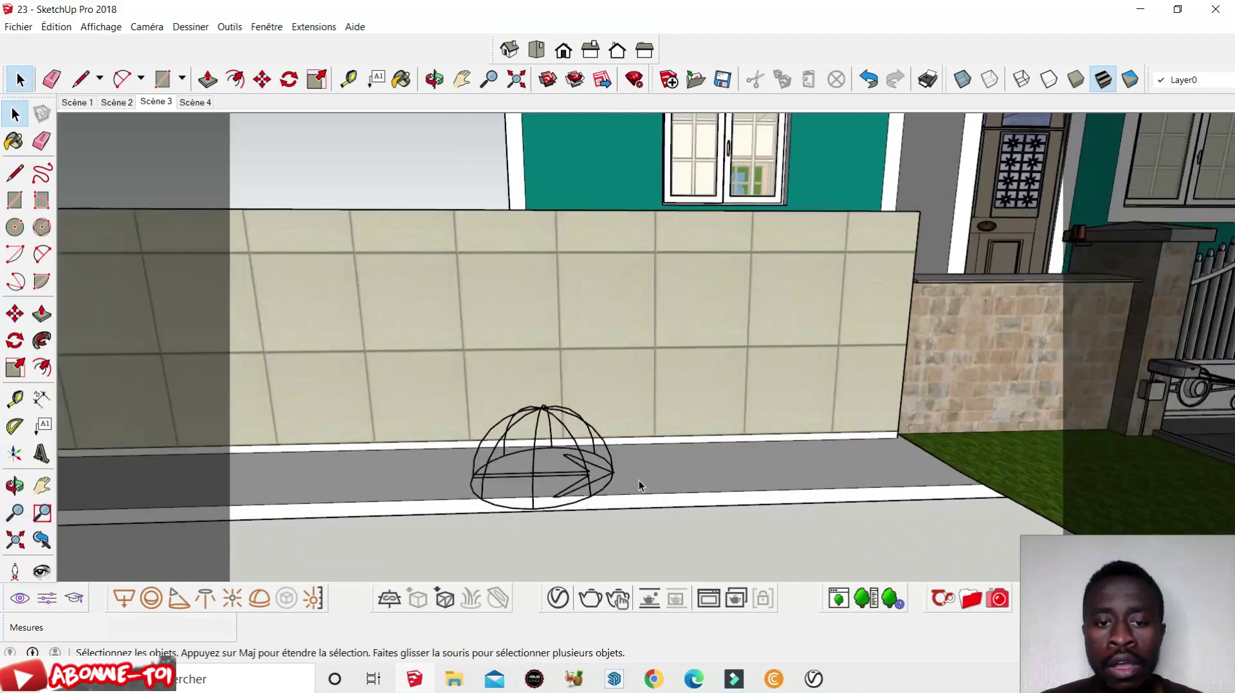
scroll(486, 499, "down", 3)
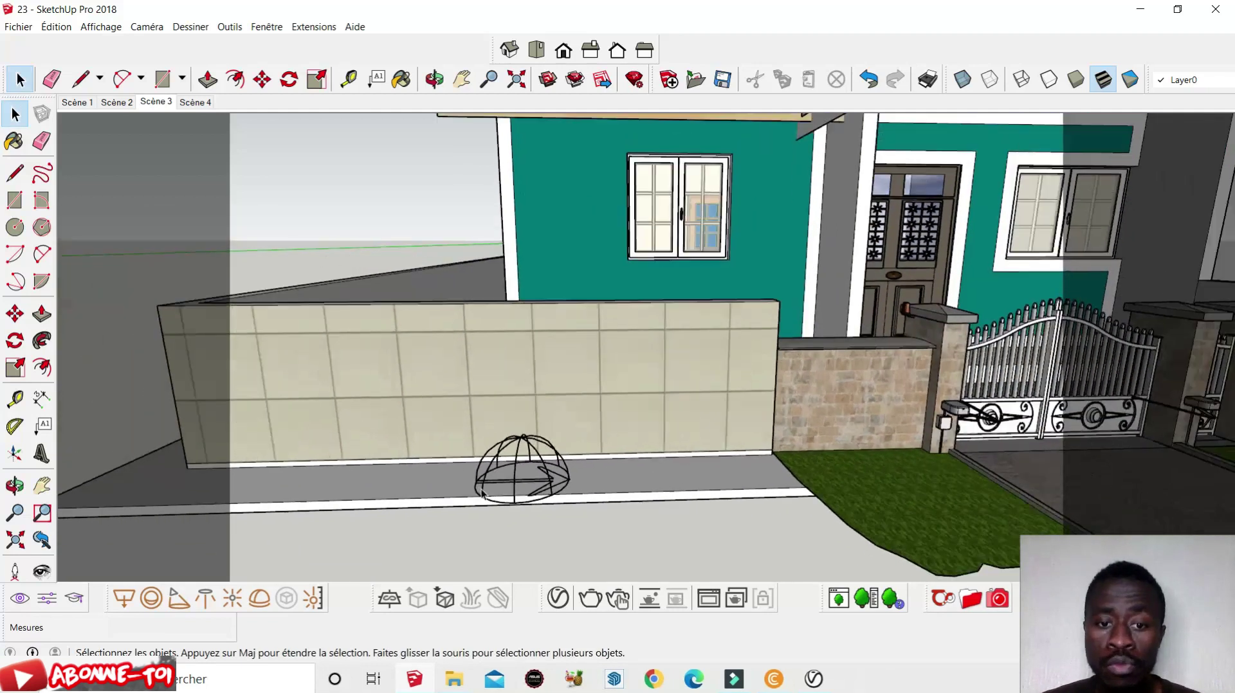
scroll(495, 488, "up", 3)
scroll(508, 487, "up", 1)
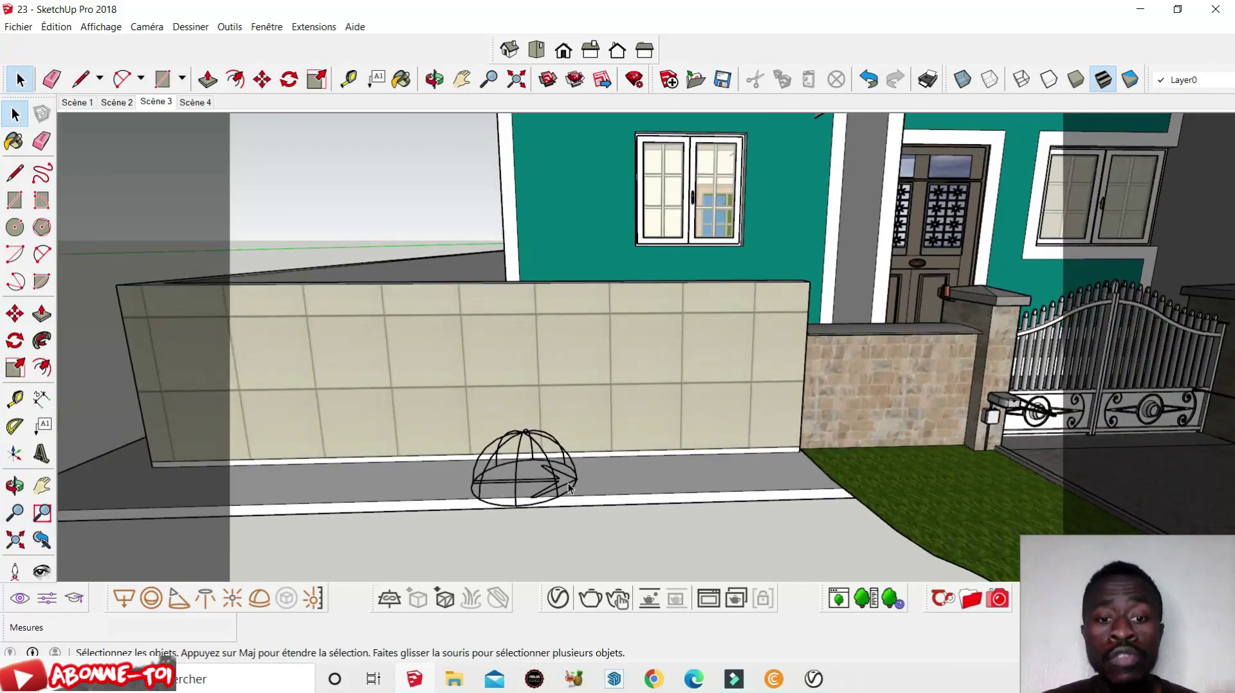
left_click(517, 494)
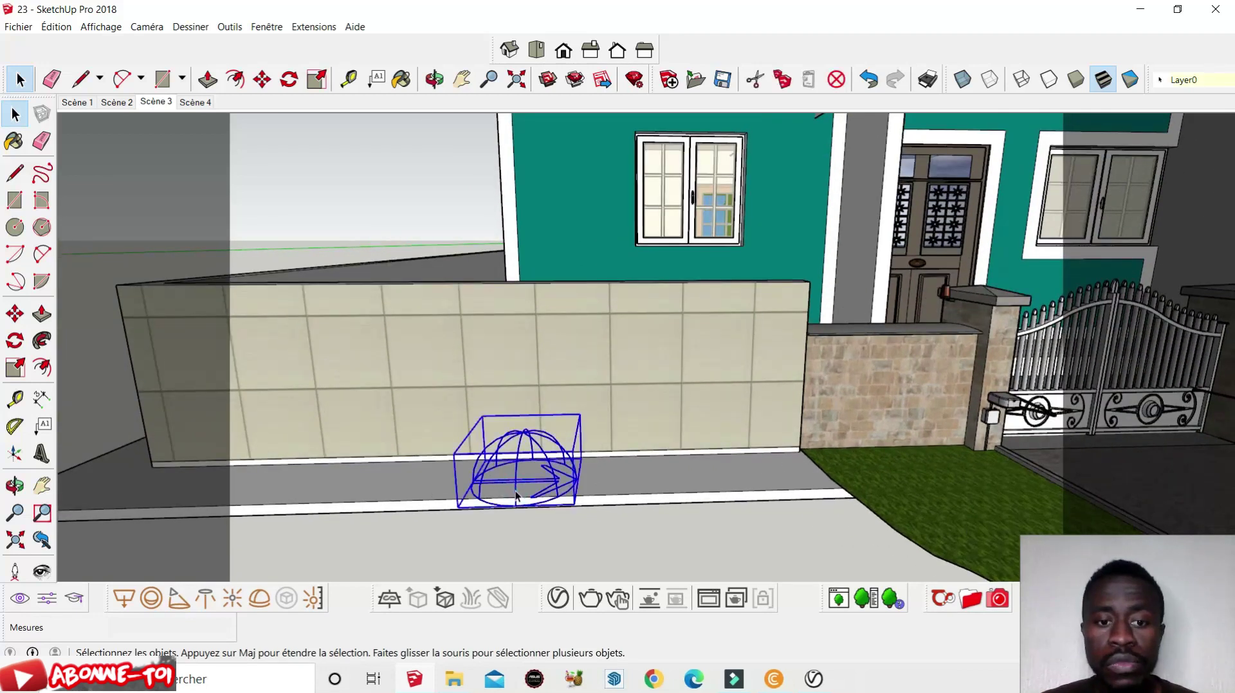
left_click(289, 80)
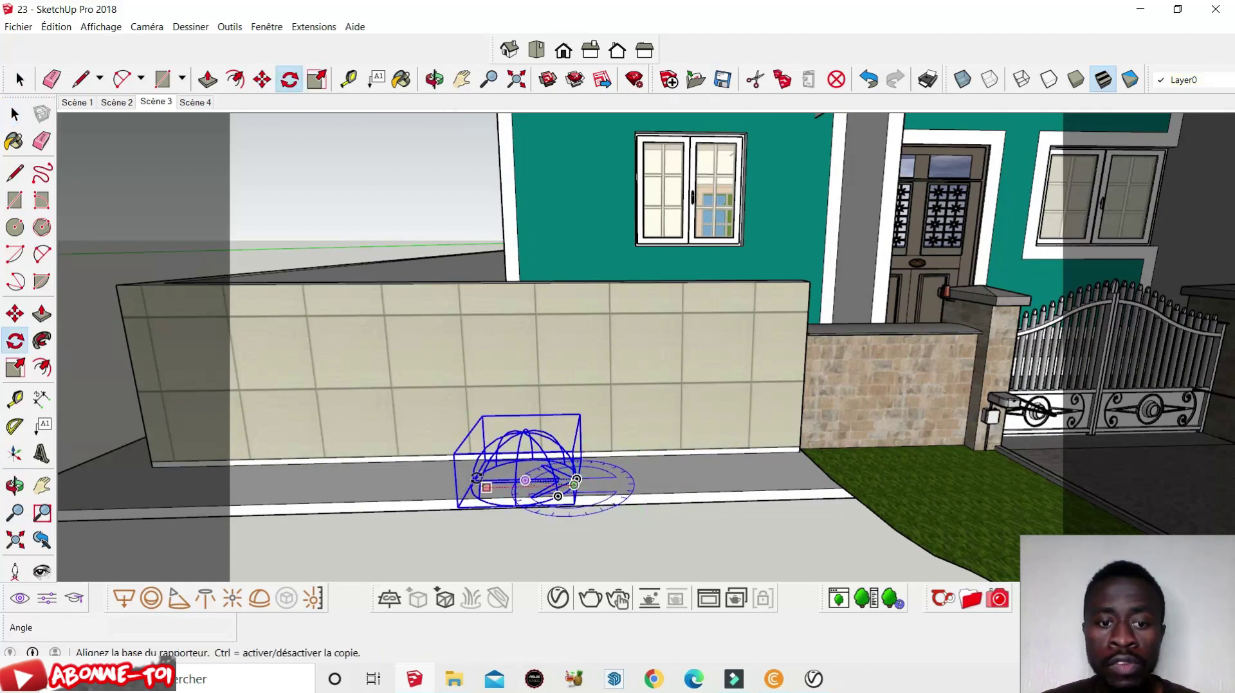
left_click(479, 476)
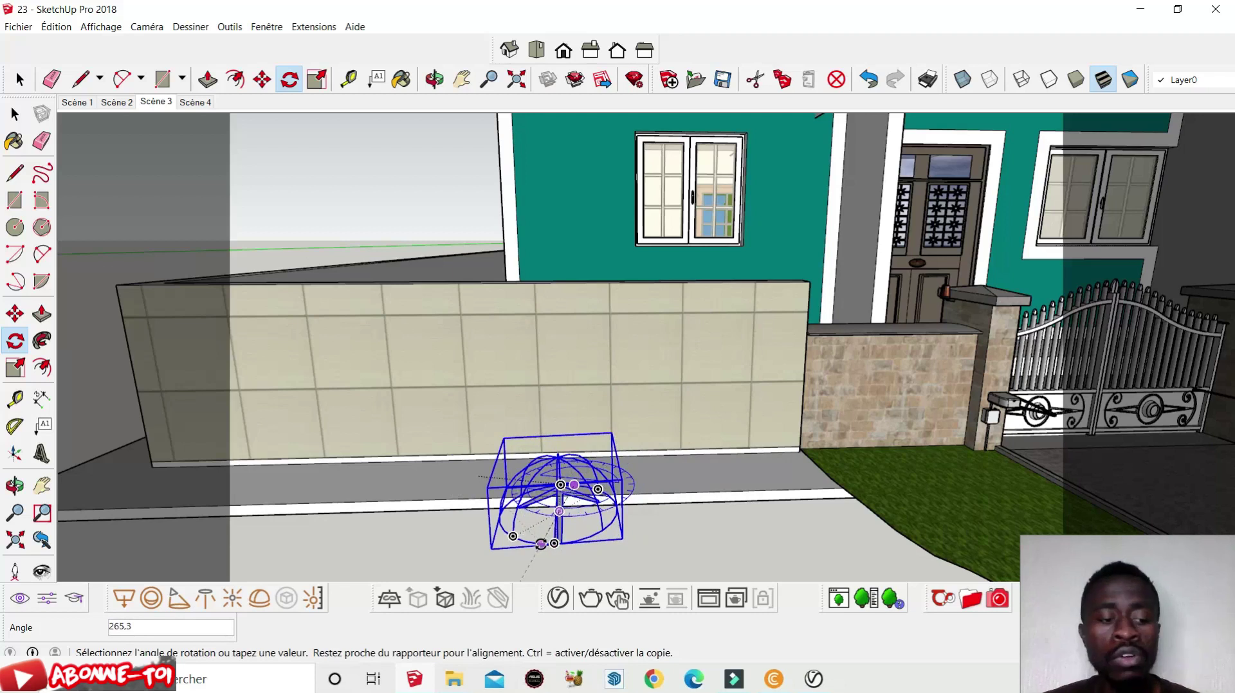
left_click(555, 544)
scroll(579, 489, "down", 2)
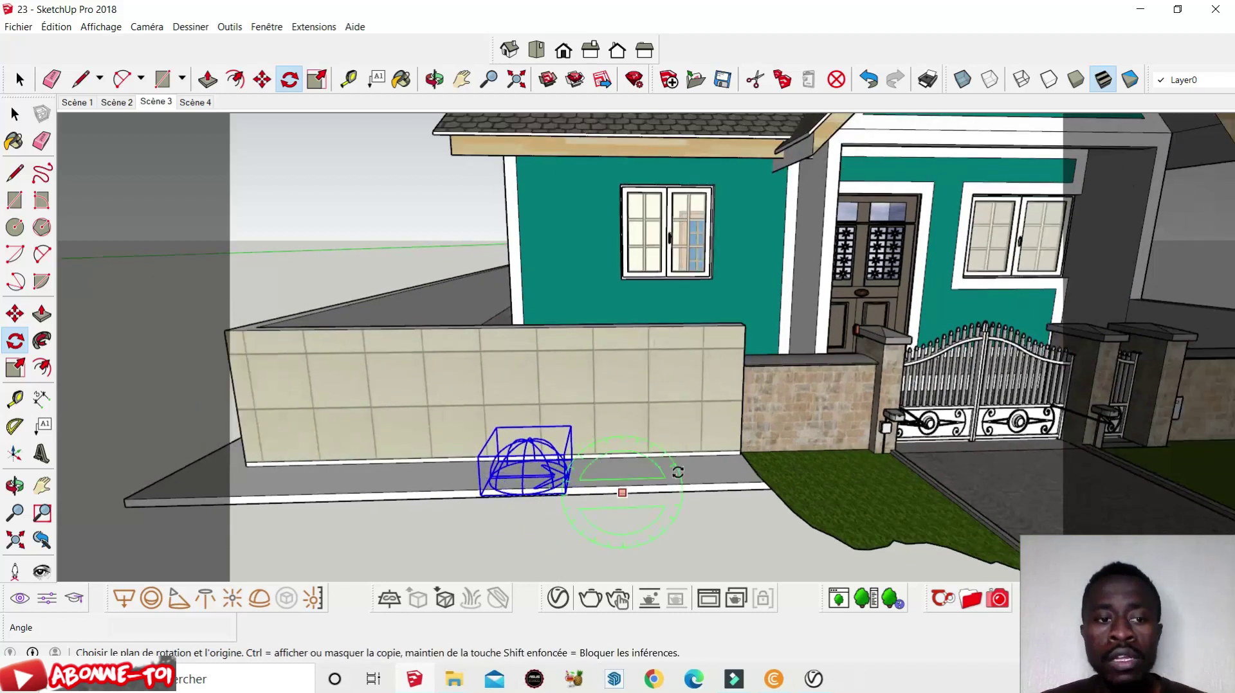
scroll(736, 475, "down", 2)
scroll(604, 479, "up", 1)
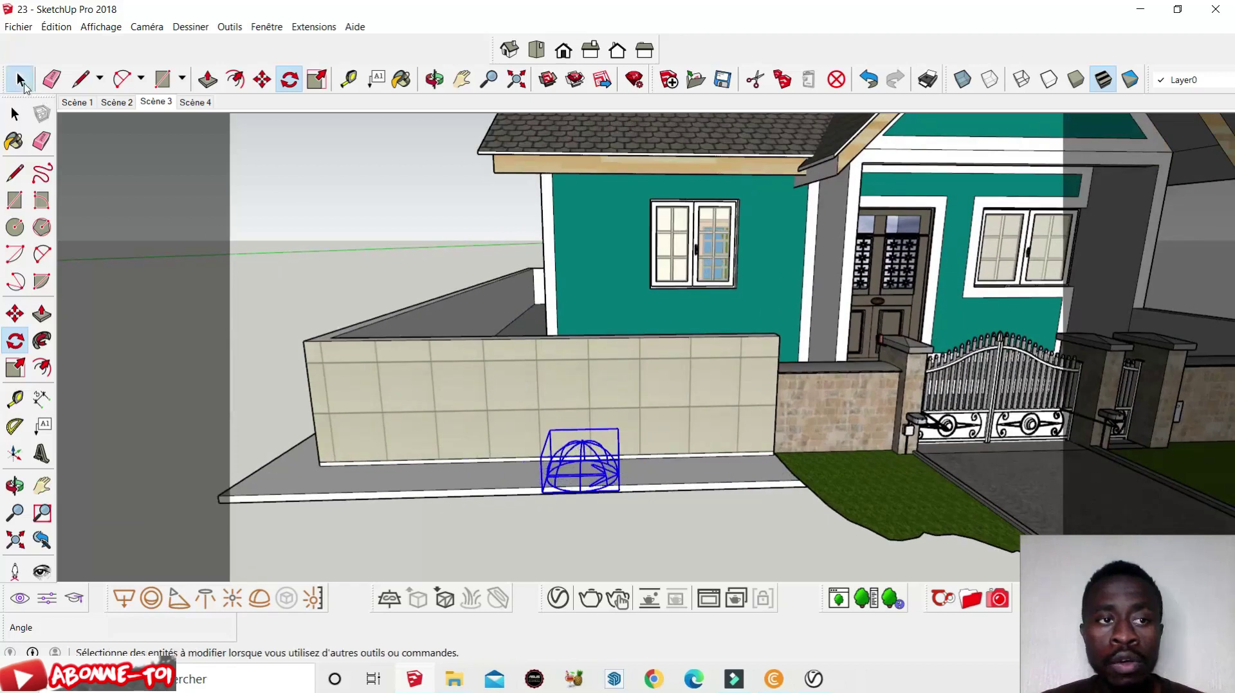
left_click(21, 81)
left_click(265, 297)
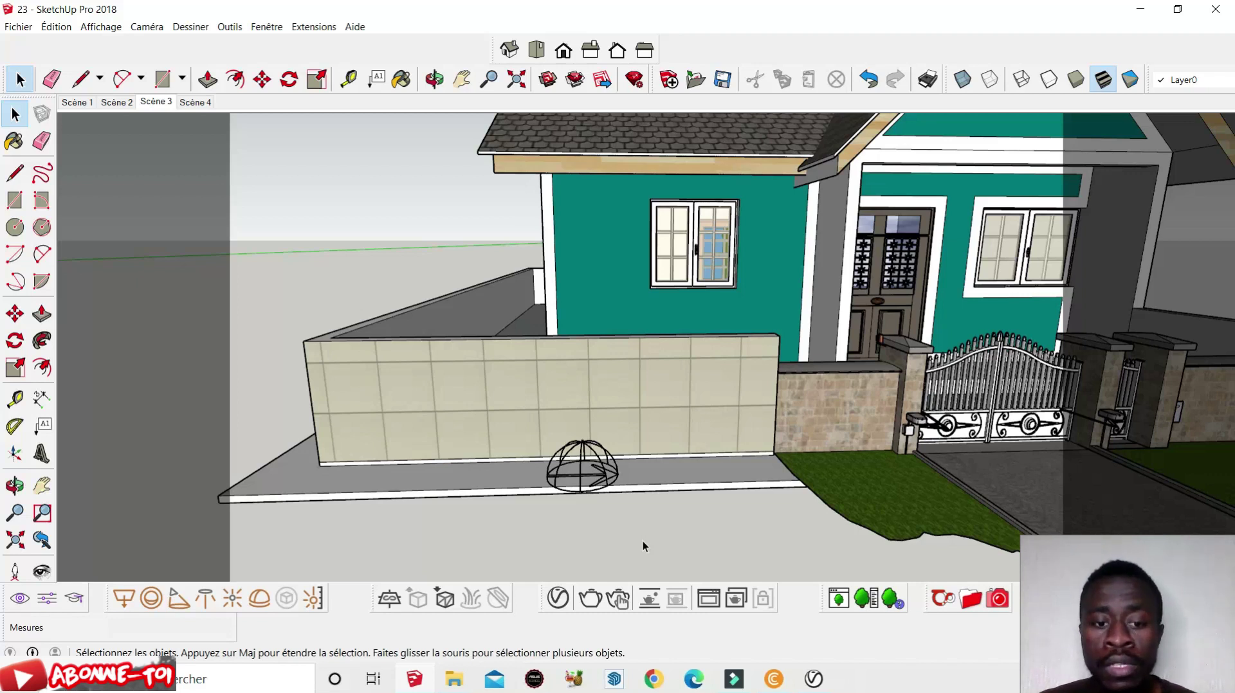
Open the V-Ray Asset Editor and show the dome light's parameters.
left_click(557, 598)
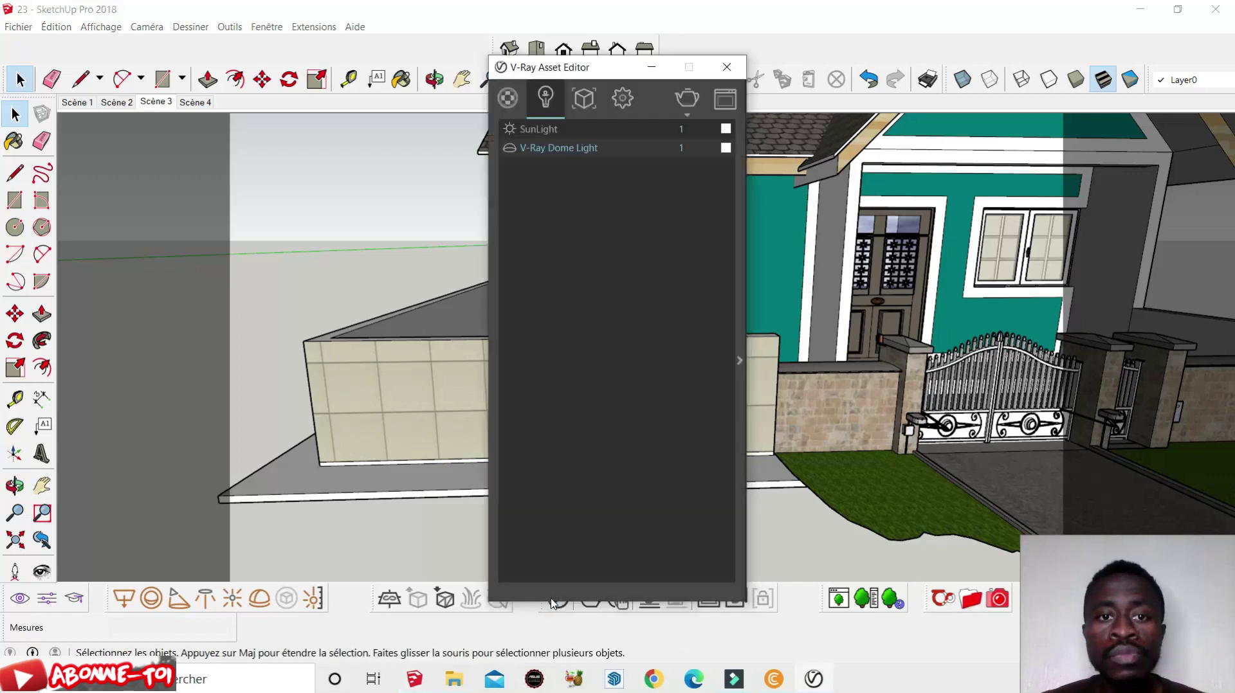
left_click(509, 101)
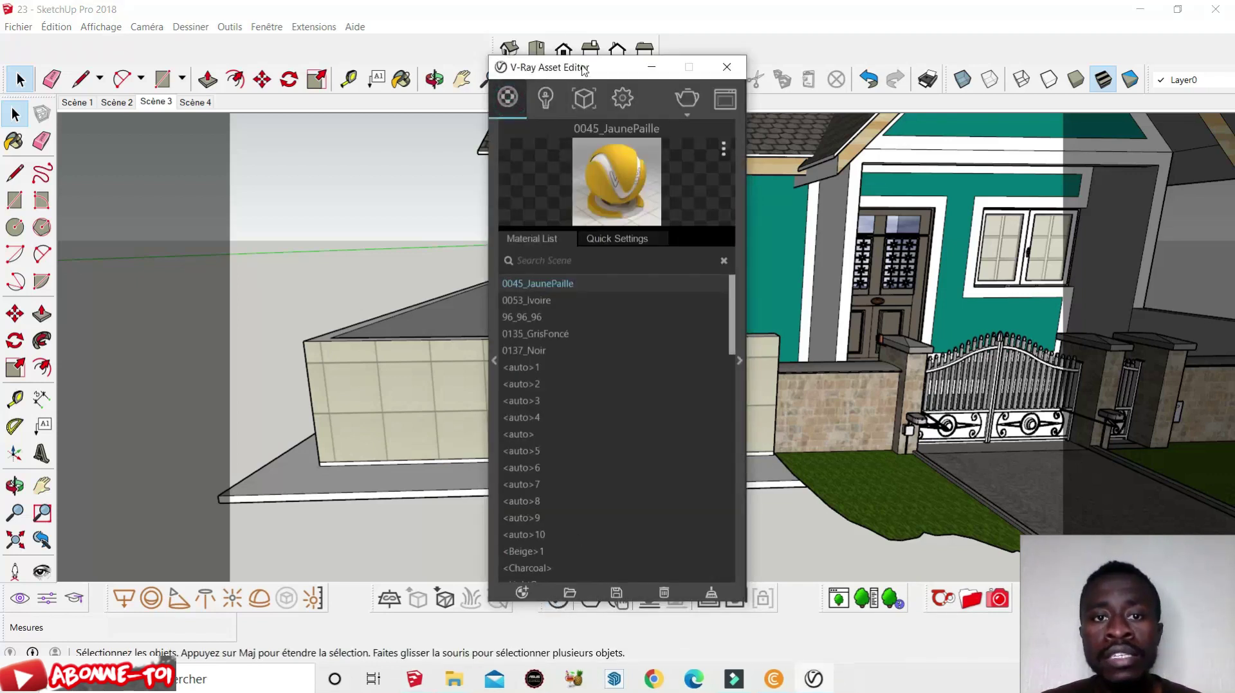
left_click_drag(603, 64, 325, 144)
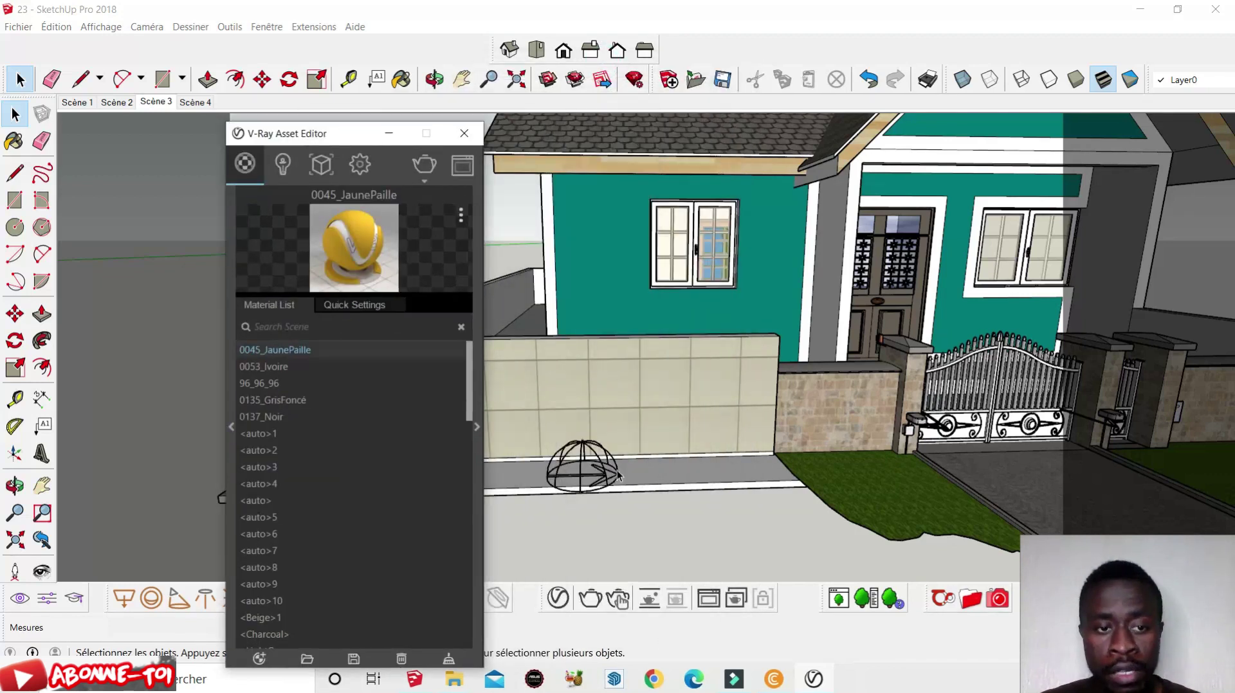
left_click_drag(318, 137, 371, 142)
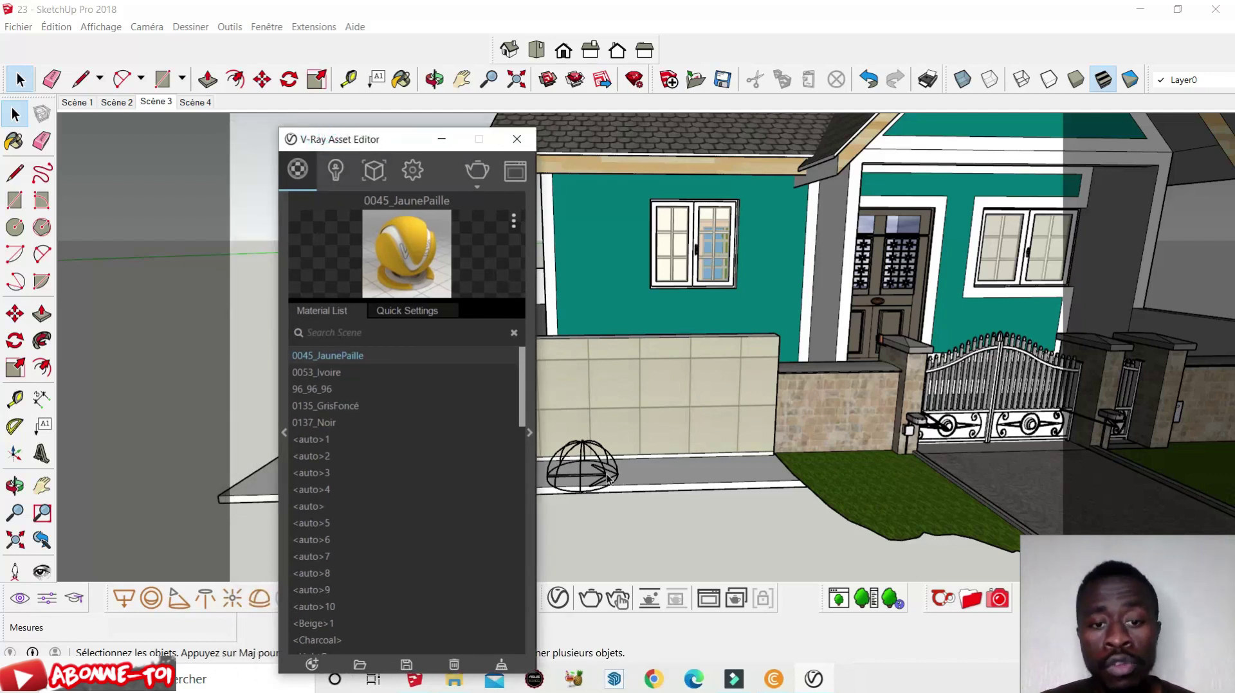
left_click(336, 171)
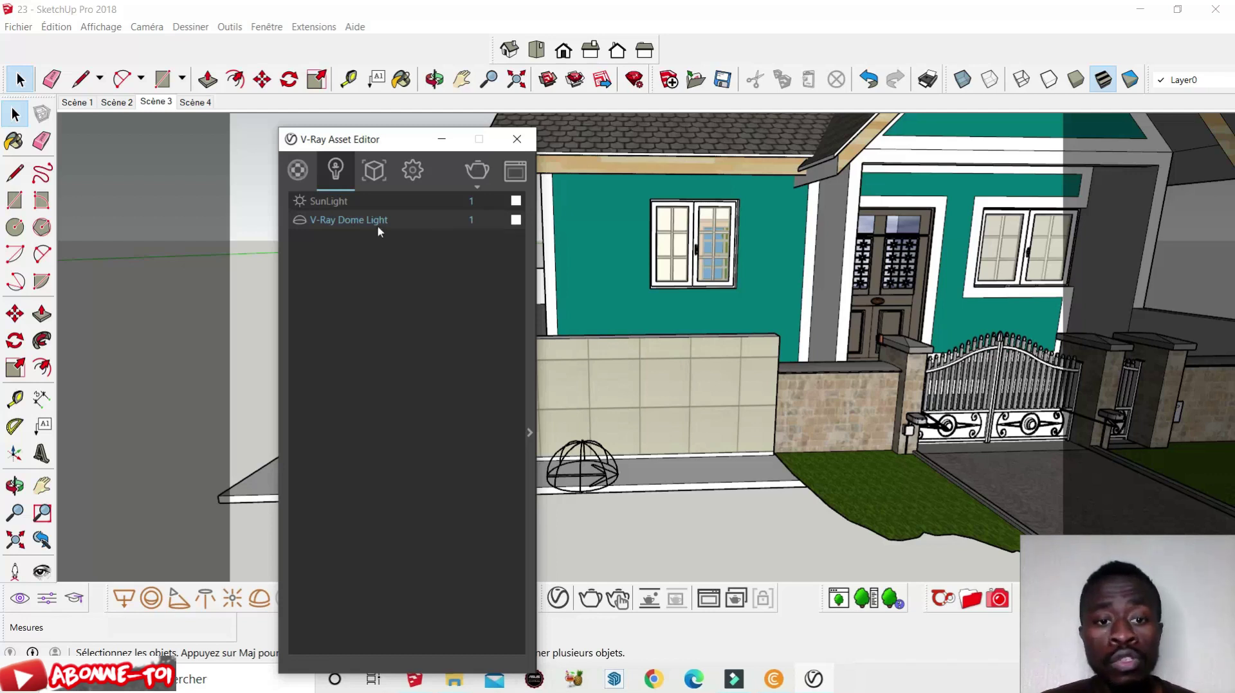
left_click(530, 435)
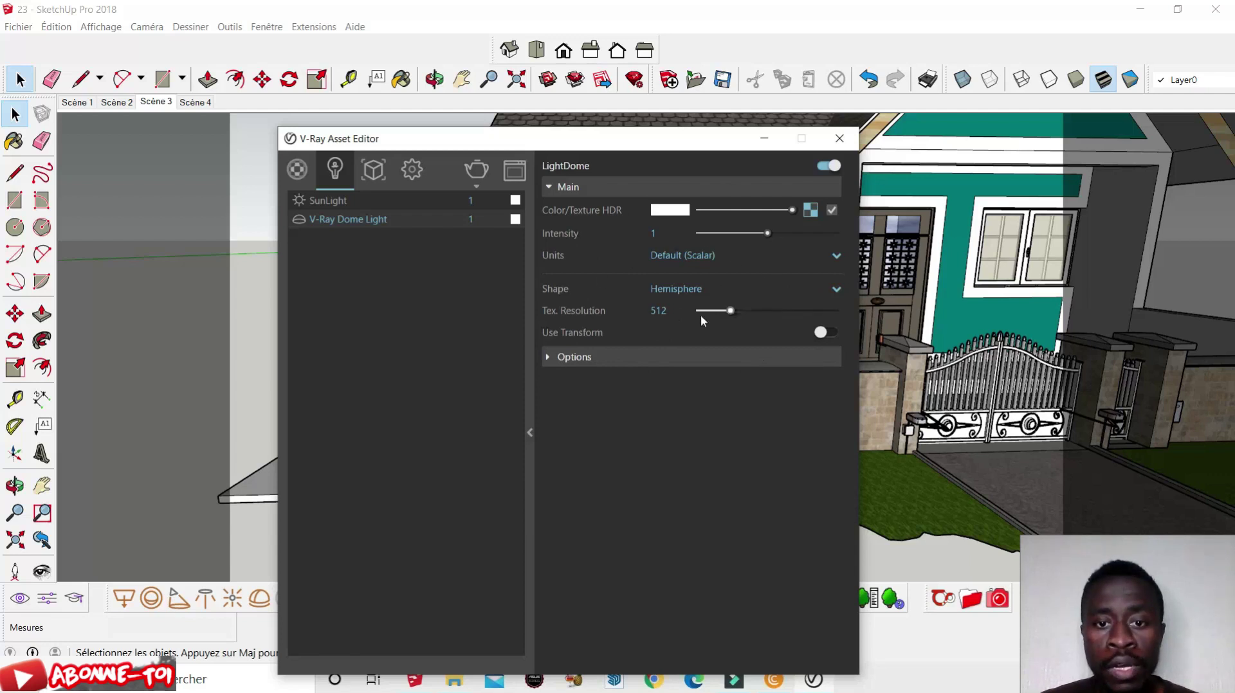
left_click_drag(609, 144, 598, 241)
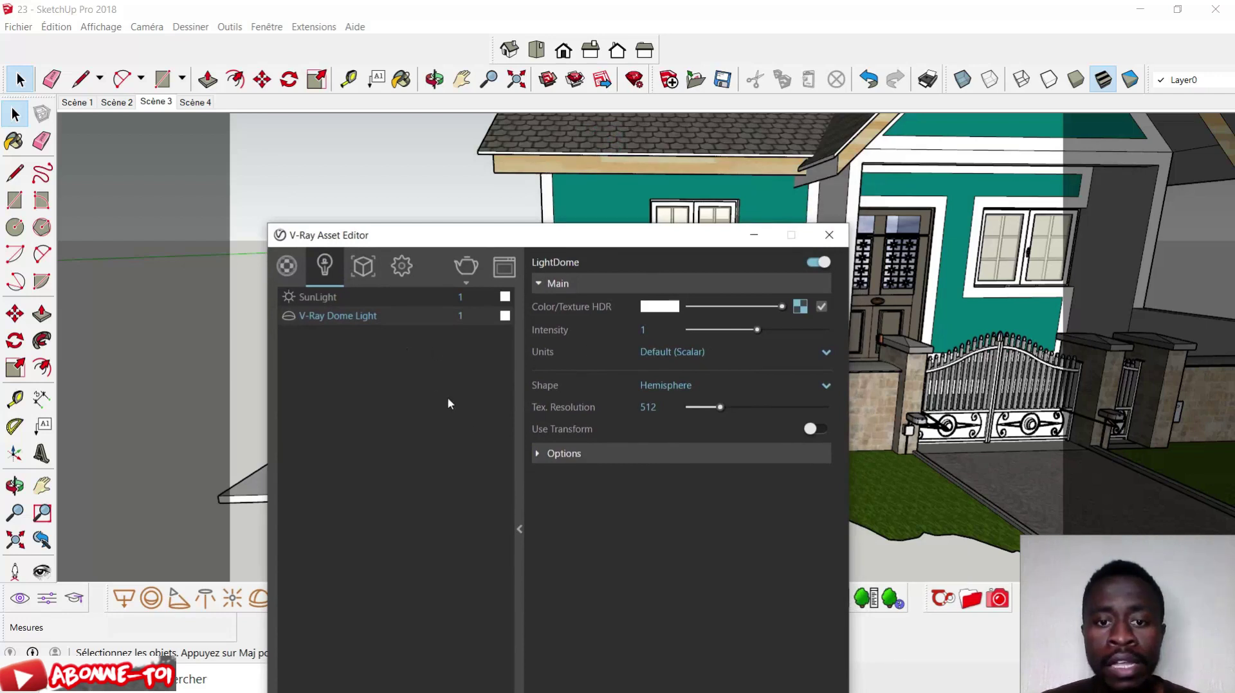
Replace the dome light's bitmap texture with the noon_grass_8k HDR file from the DHRI CIEL 8K folder.
left_click(801, 307)
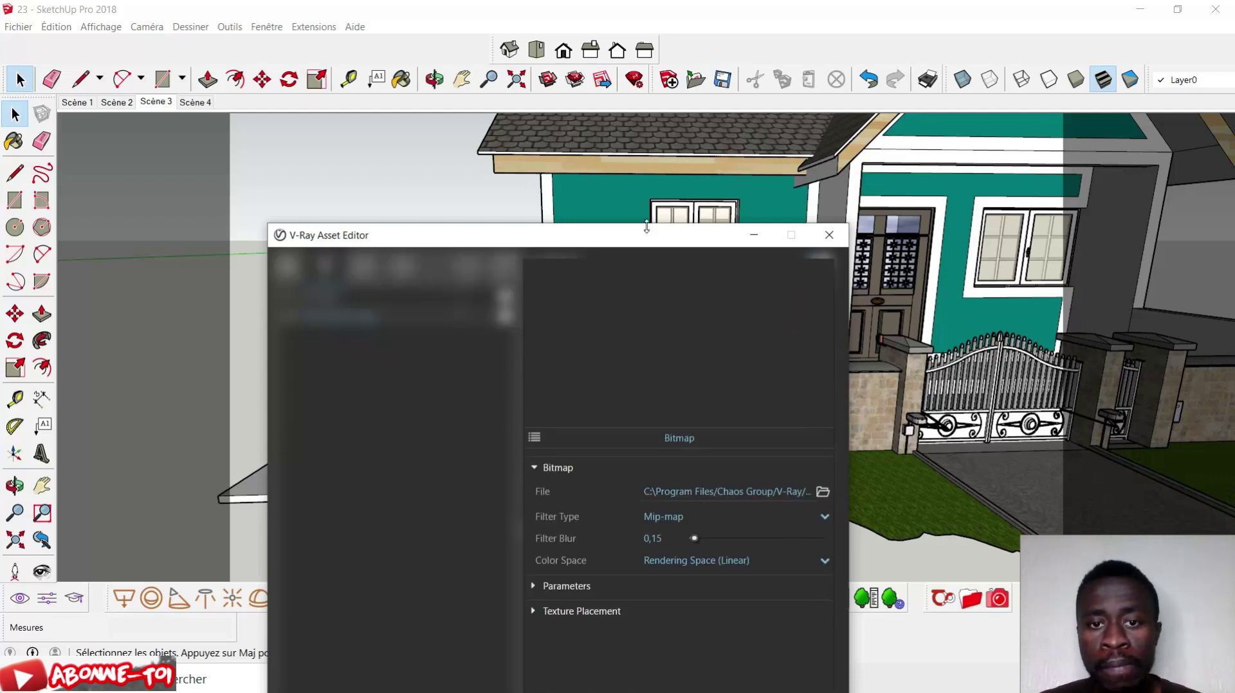
left_click_drag(633, 235, 610, 88)
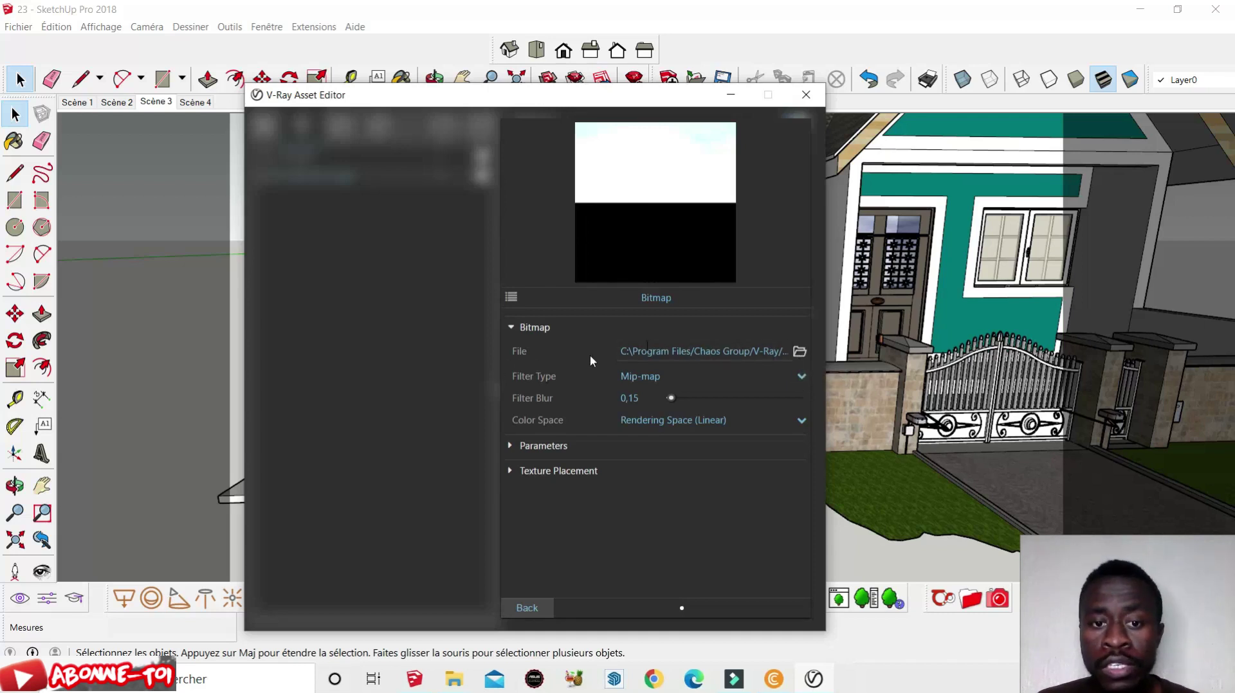
left_click(531, 607)
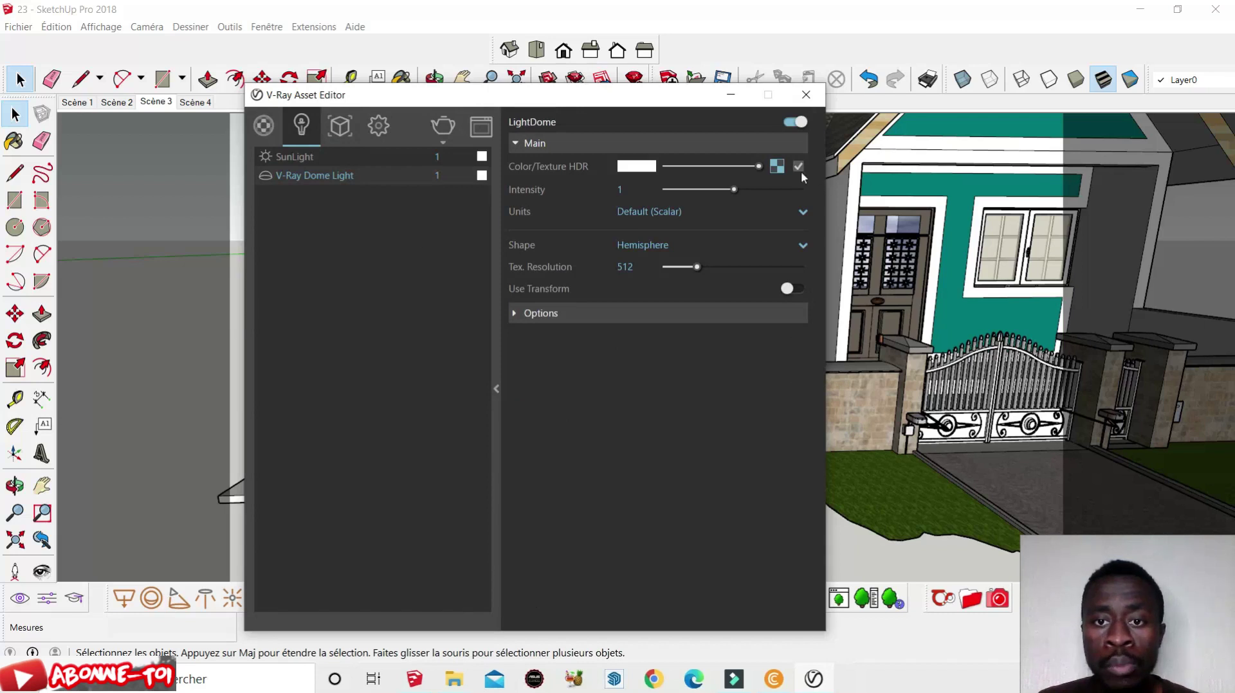
left_click(776, 168)
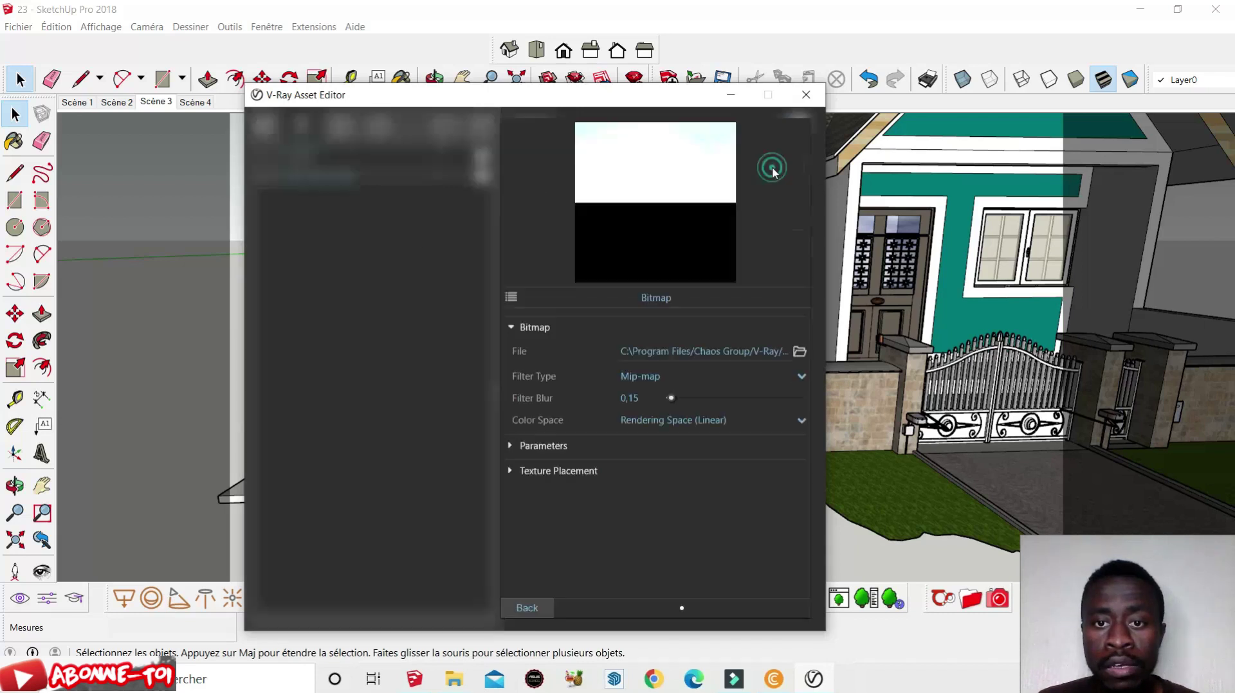
left_click(799, 353)
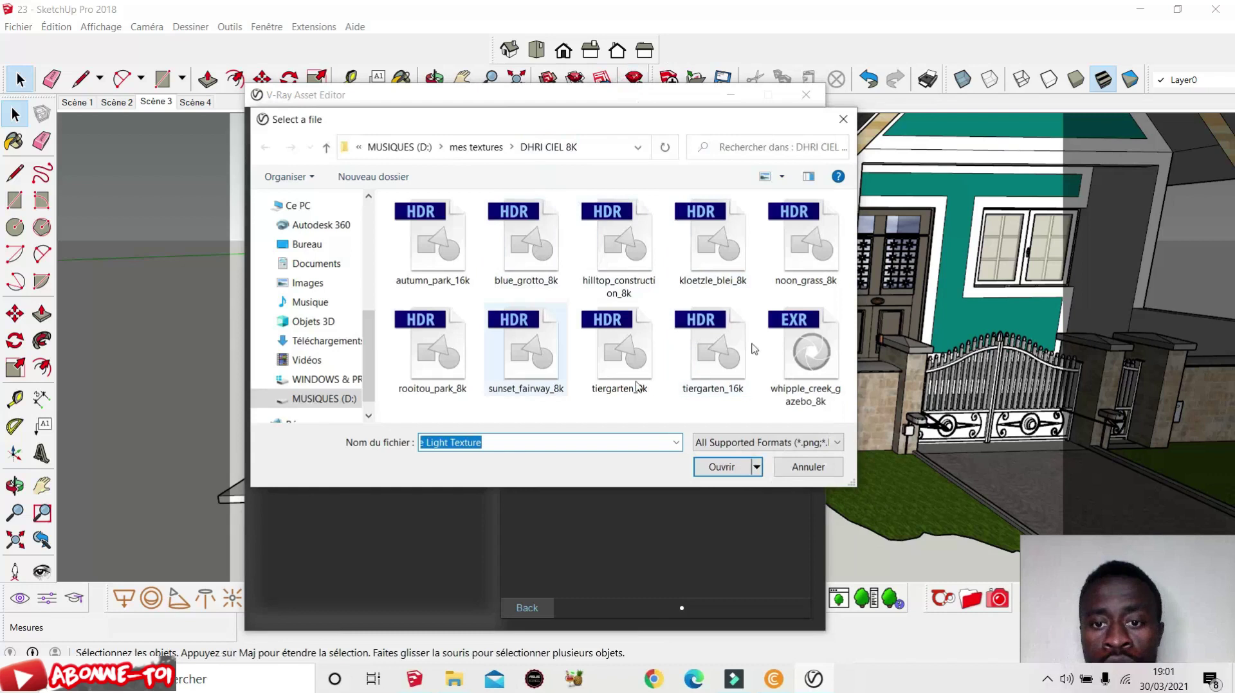
left_click(797, 265)
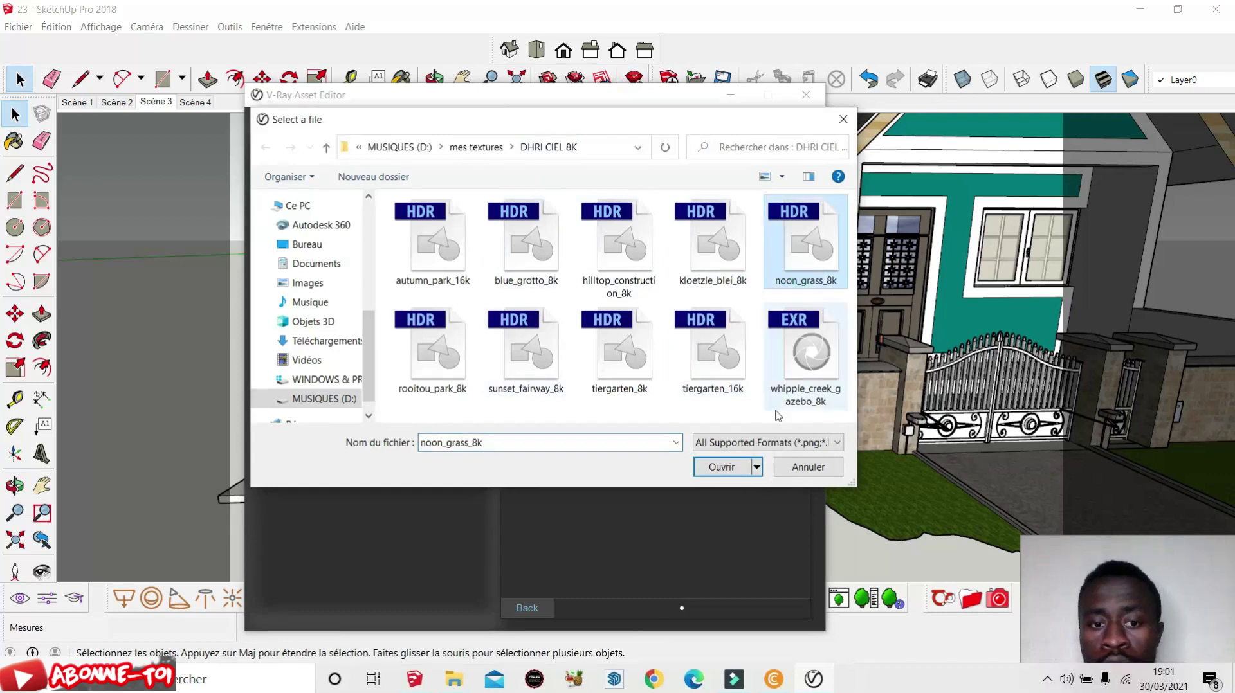
left_click(722, 467)
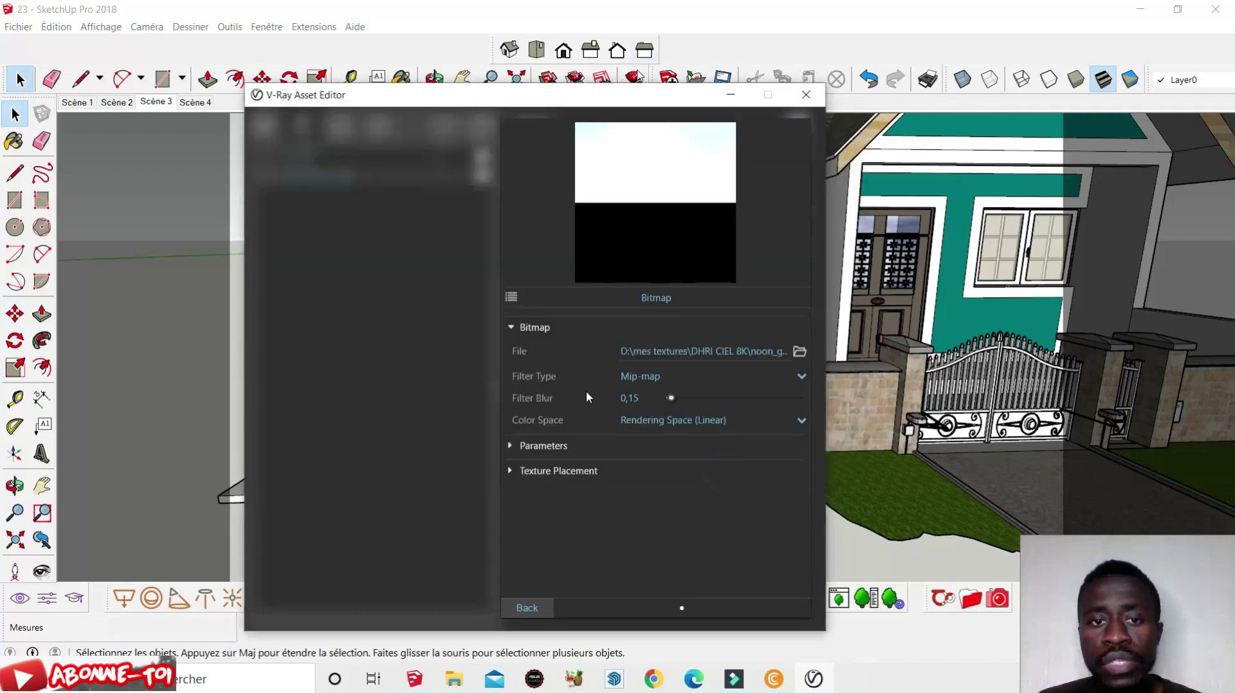
left_click_drag(610, 93, 663, 78)
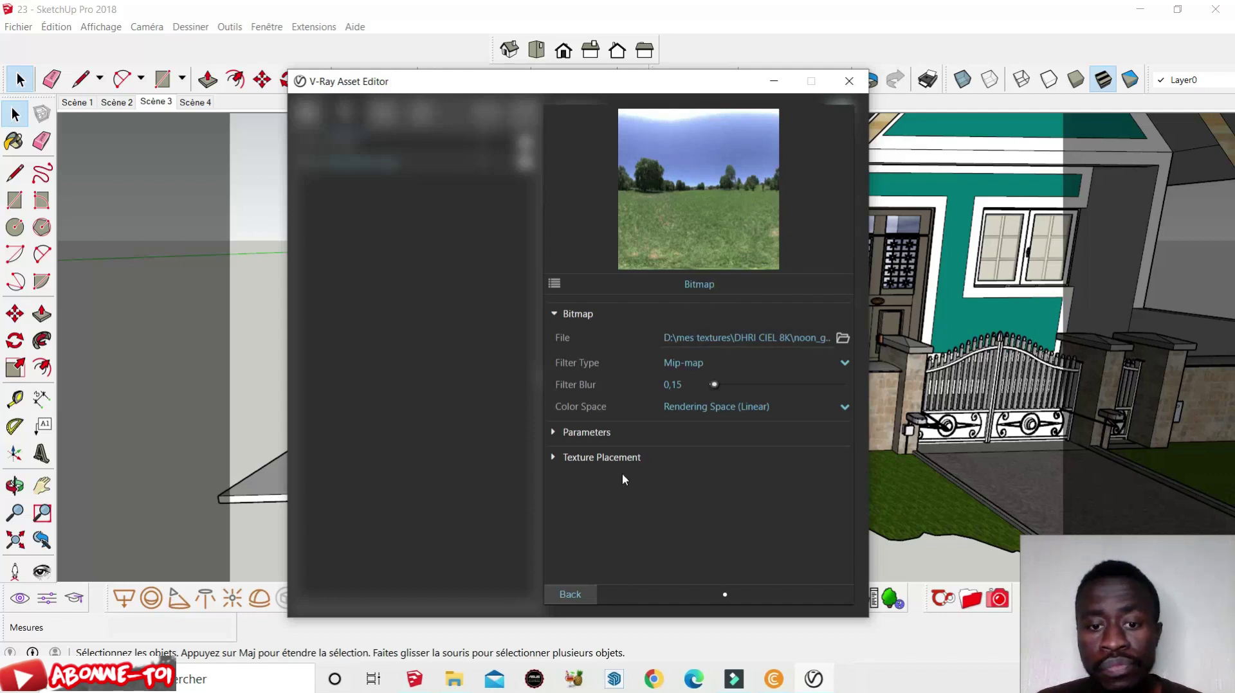
left_click(570, 595)
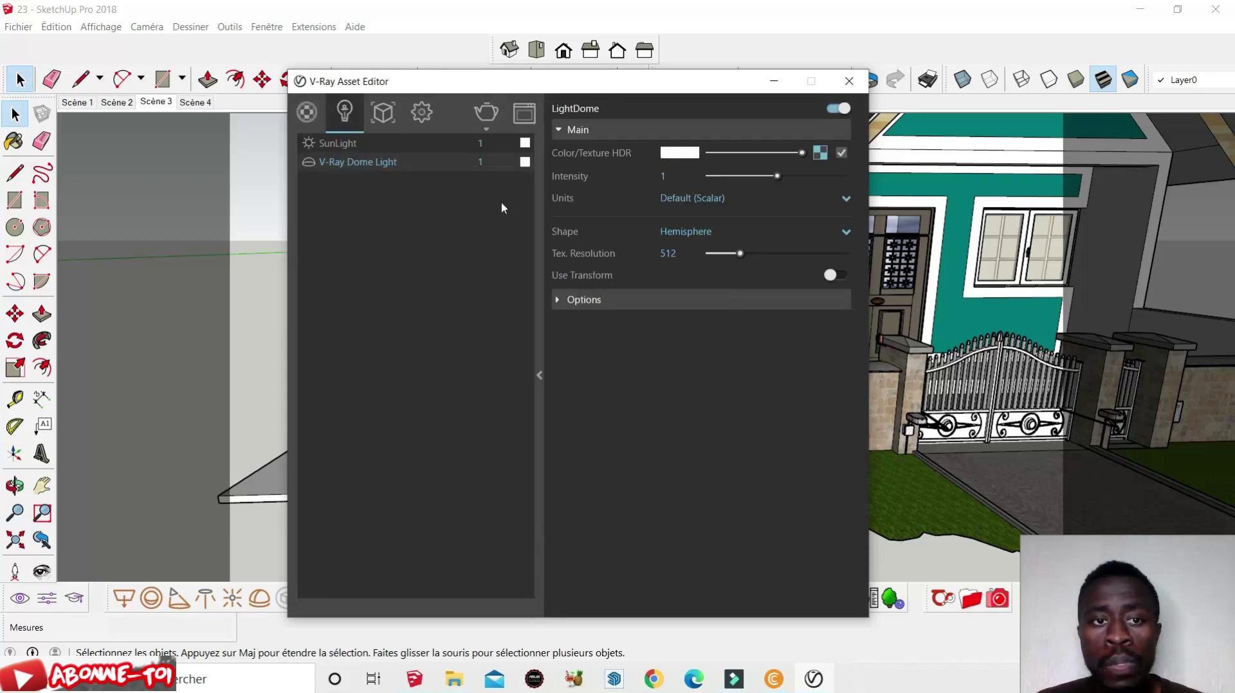
Set the V-Ray dome light's intensity to 50.
left_click(492, 159)
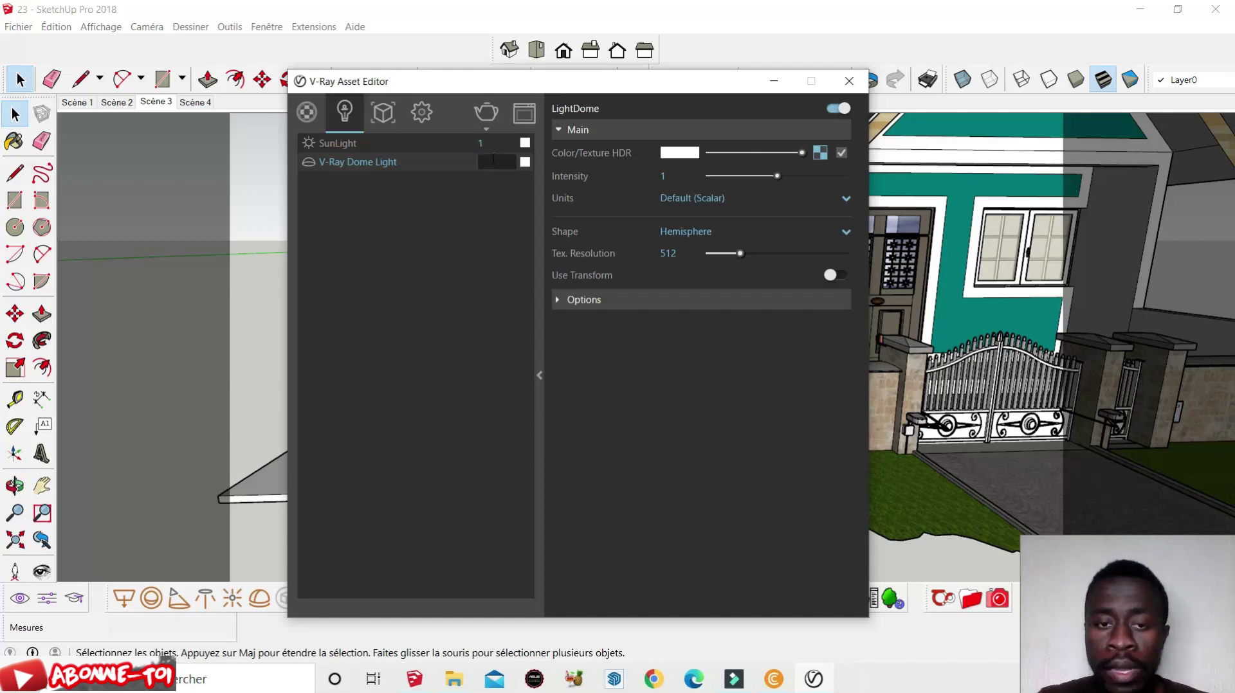
type("500")
key("BackSpace")
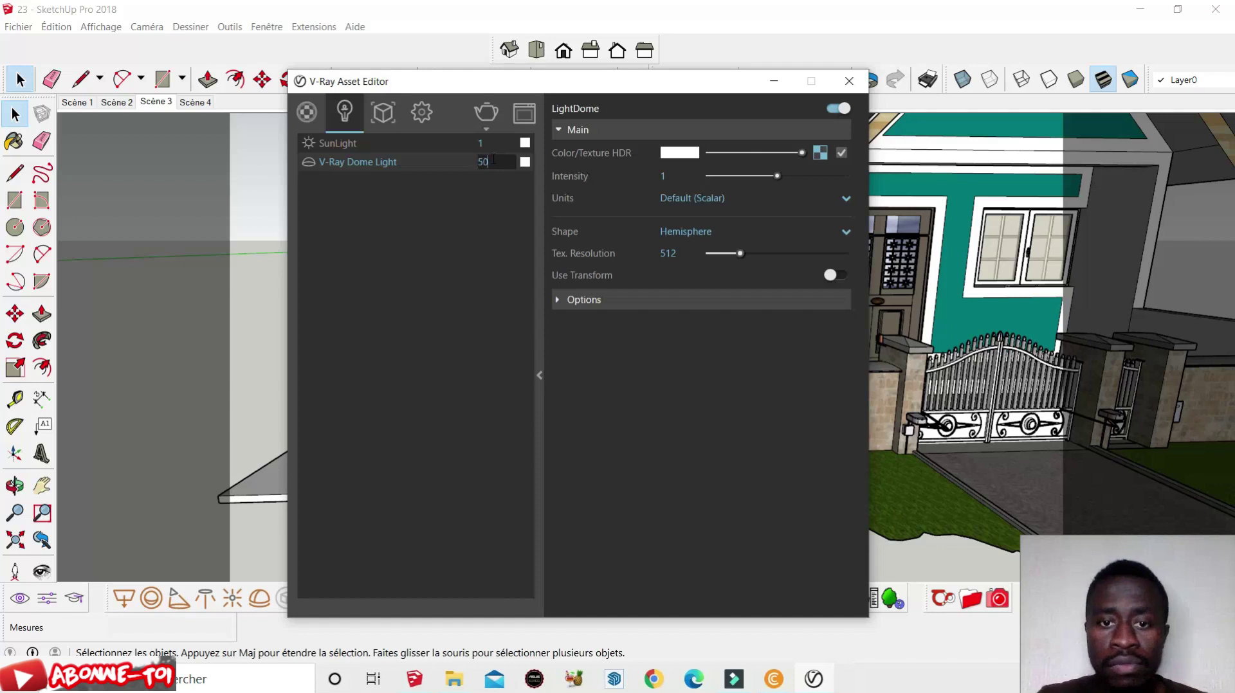
key("Return")
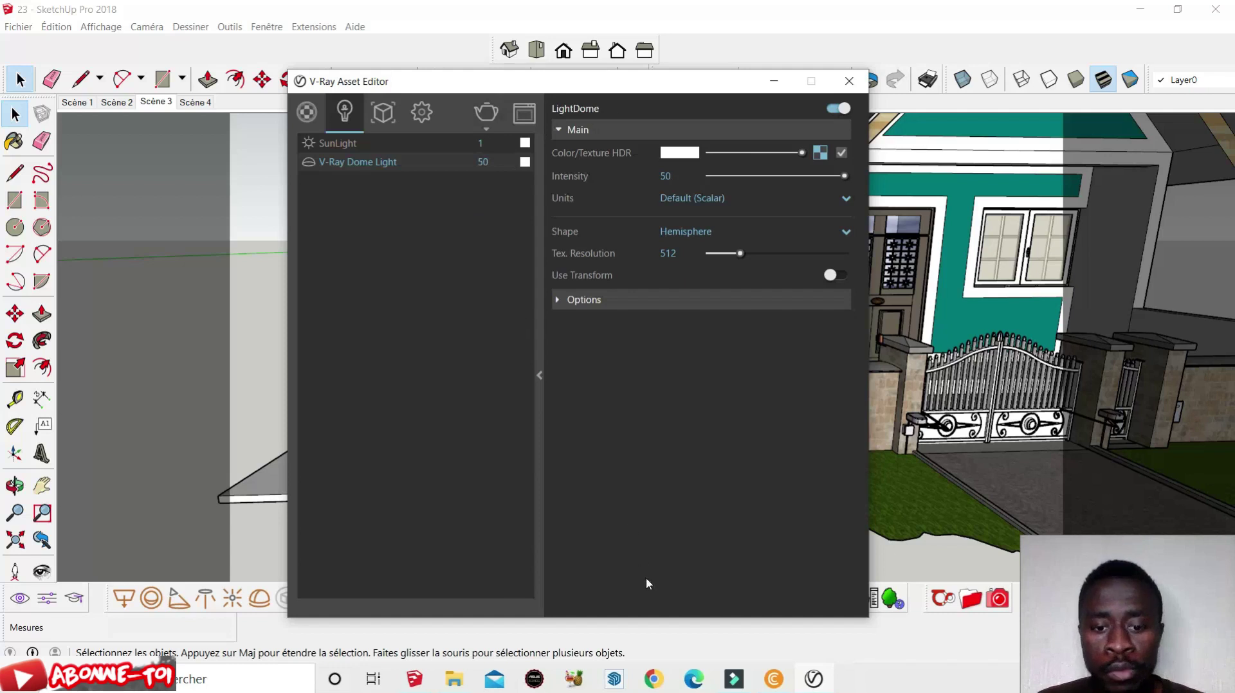
Set the render quality to Medium and start an interactive render of the Scène 3 view.
left_click(486, 128)
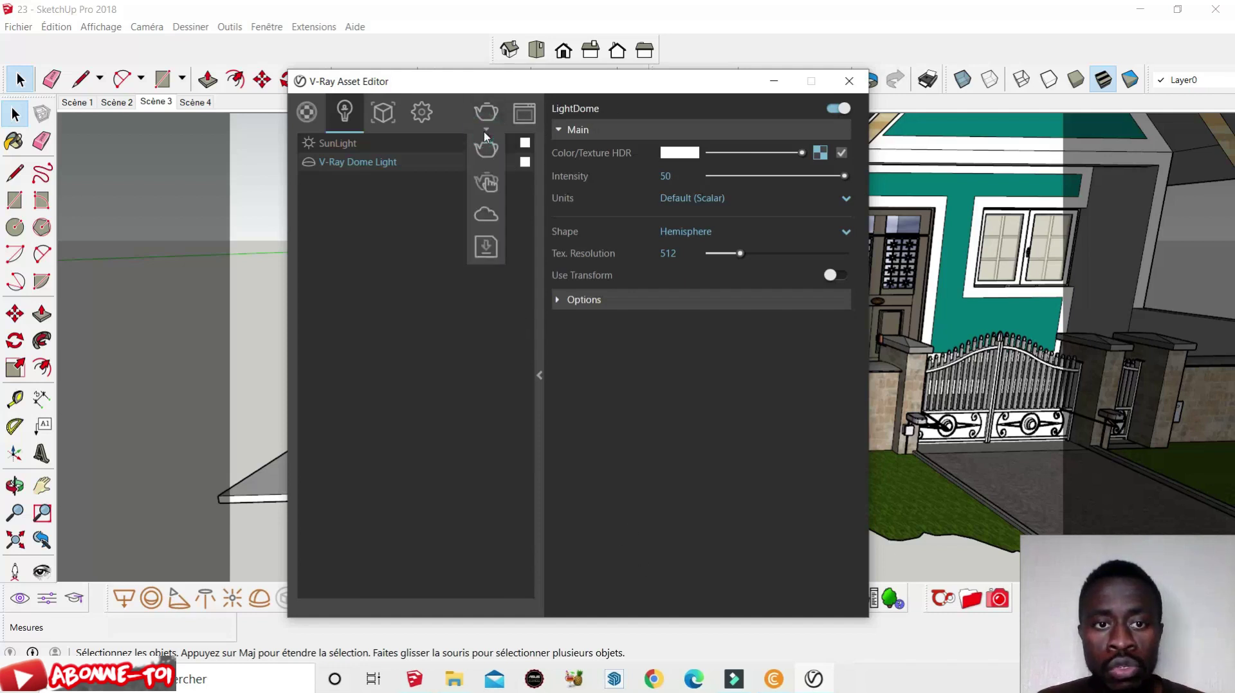
left_click(421, 112)
left_click(499, 232)
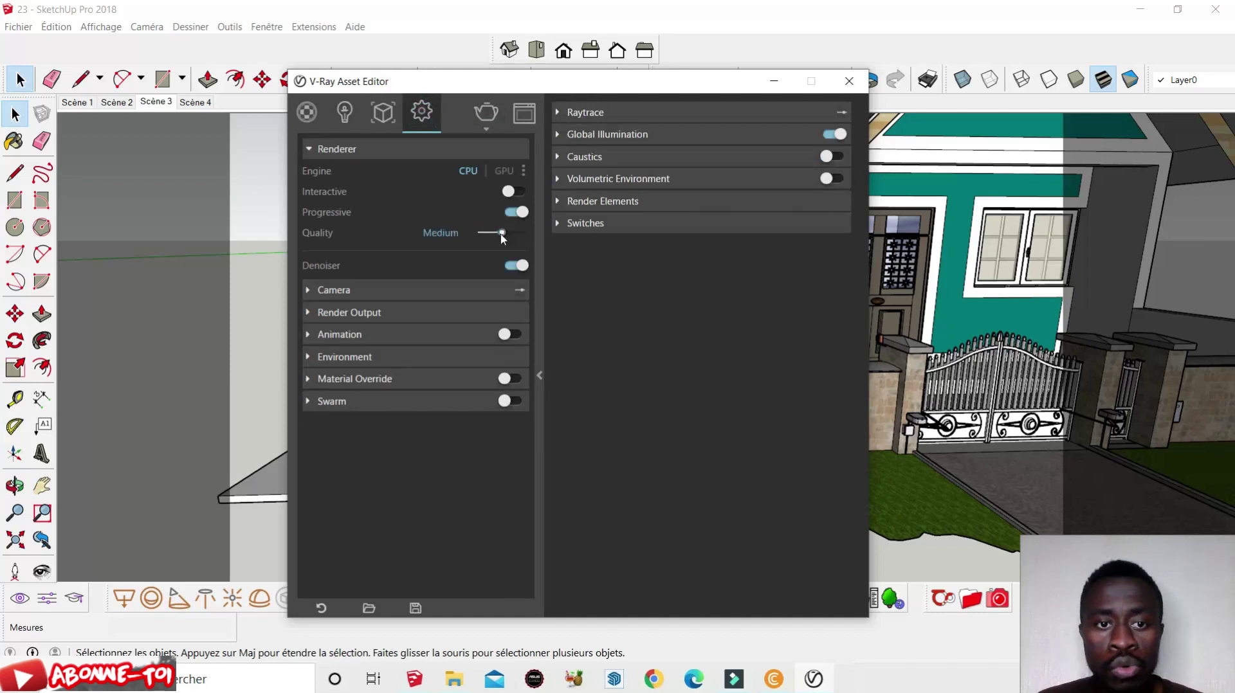
left_click(486, 128)
left_click(487, 185)
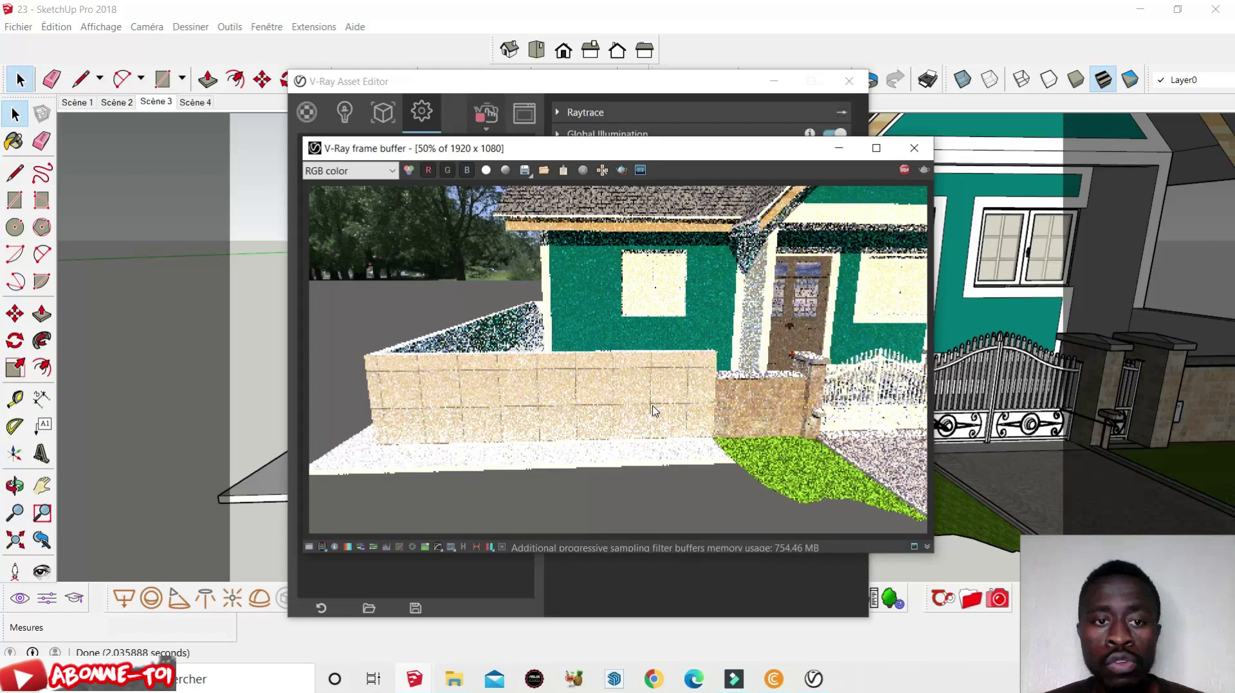
Inspect the render in the maximized frame buffer, and clear the V-Ray windows from the model view.
scroll(654, 411, "down", 5)
scroll(712, 354, "up", 5)
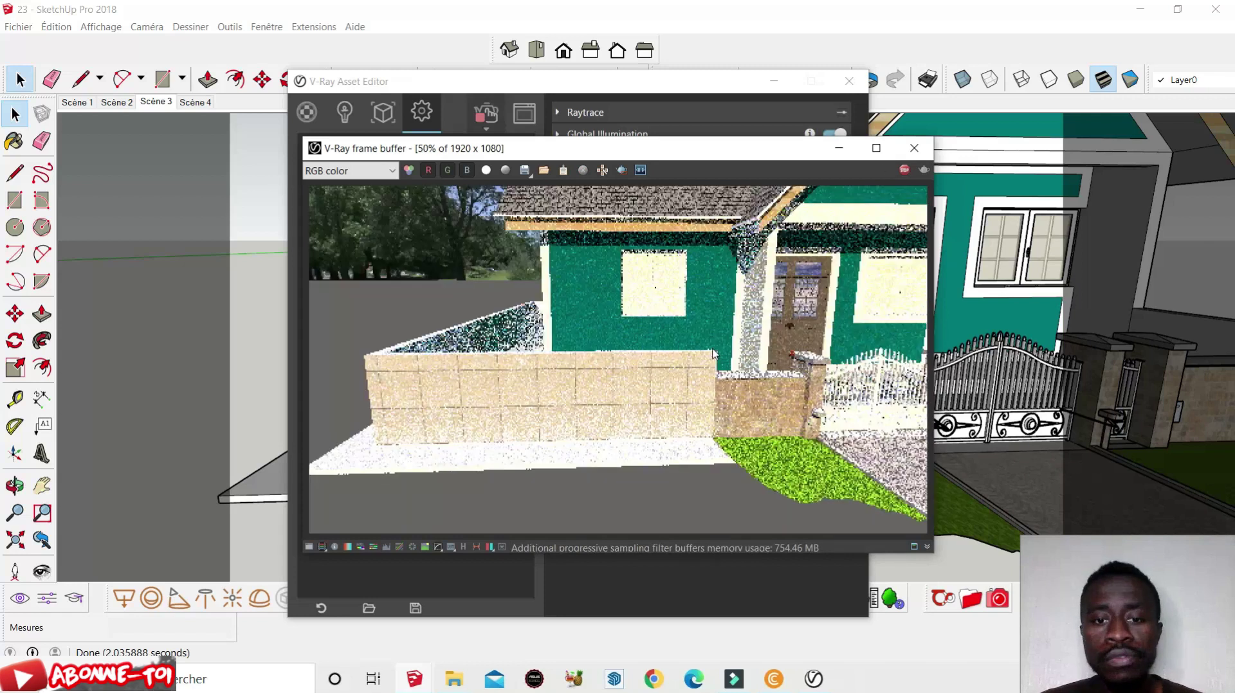
left_click(877, 149)
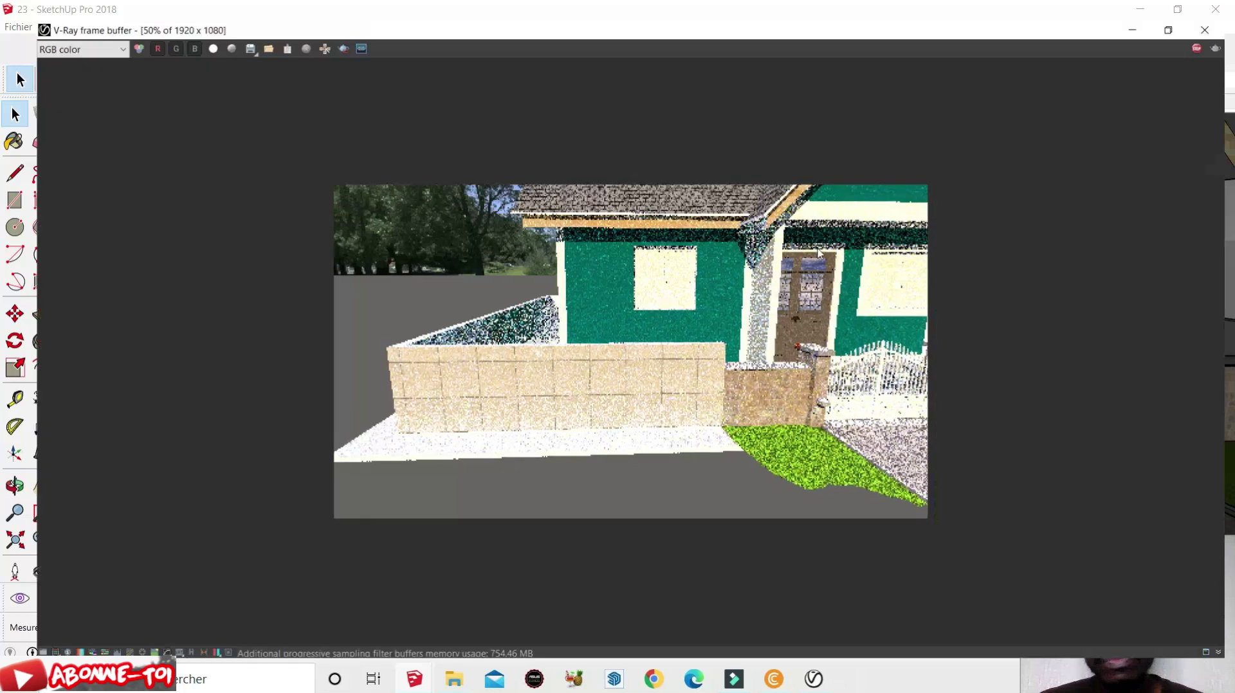
left_click(1215, 9)
left_click(773, 85)
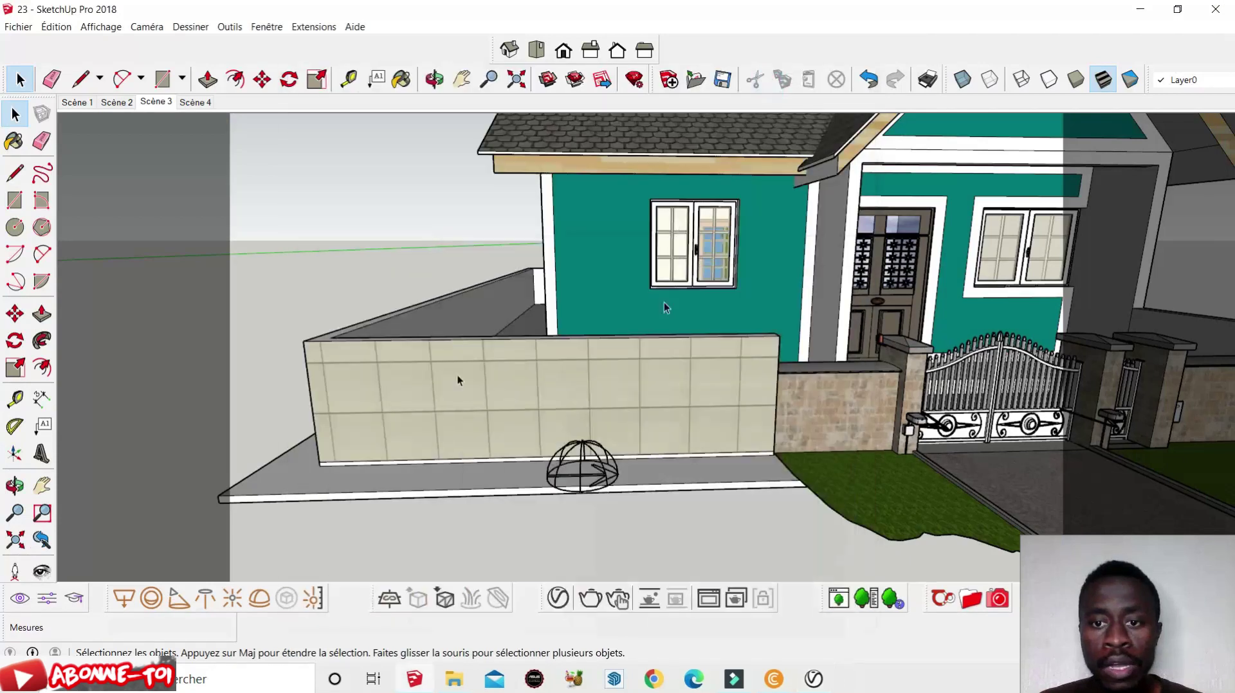
Frame the whole house with its fence and driveway in the view and render it interactively.
scroll(457, 375, "down", 5)
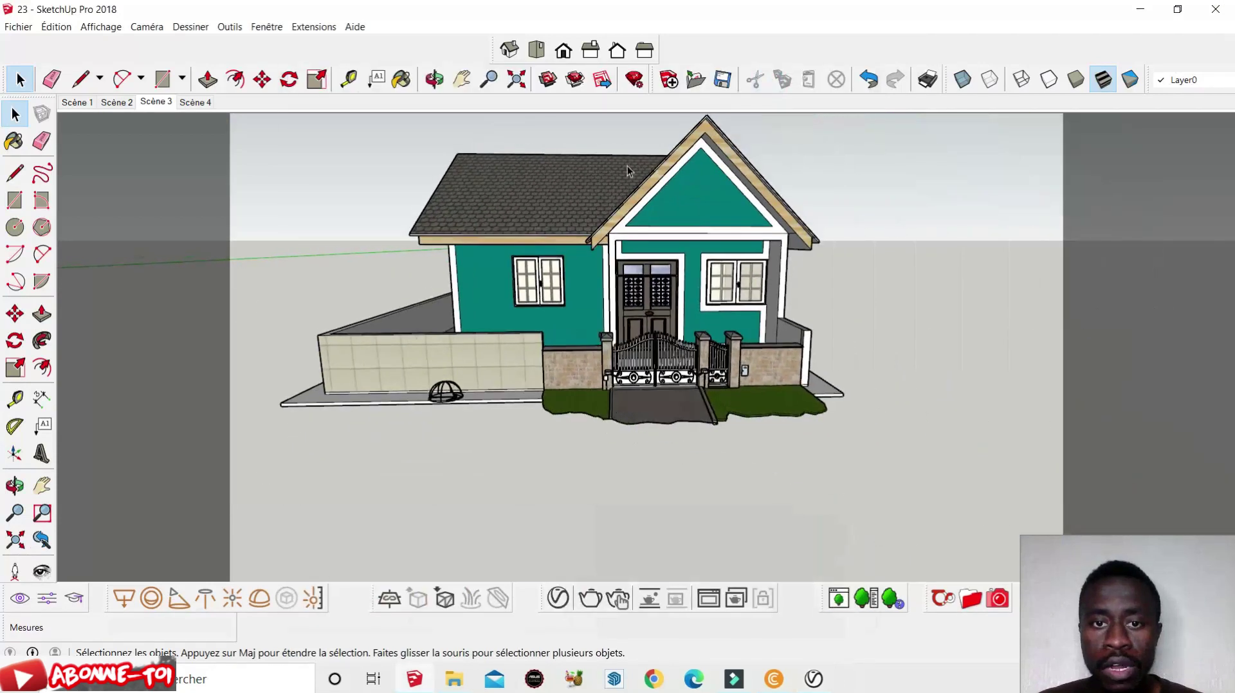
left_click(461, 79)
scroll(545, 342, "down", 2)
scroll(544, 342, "up", 3)
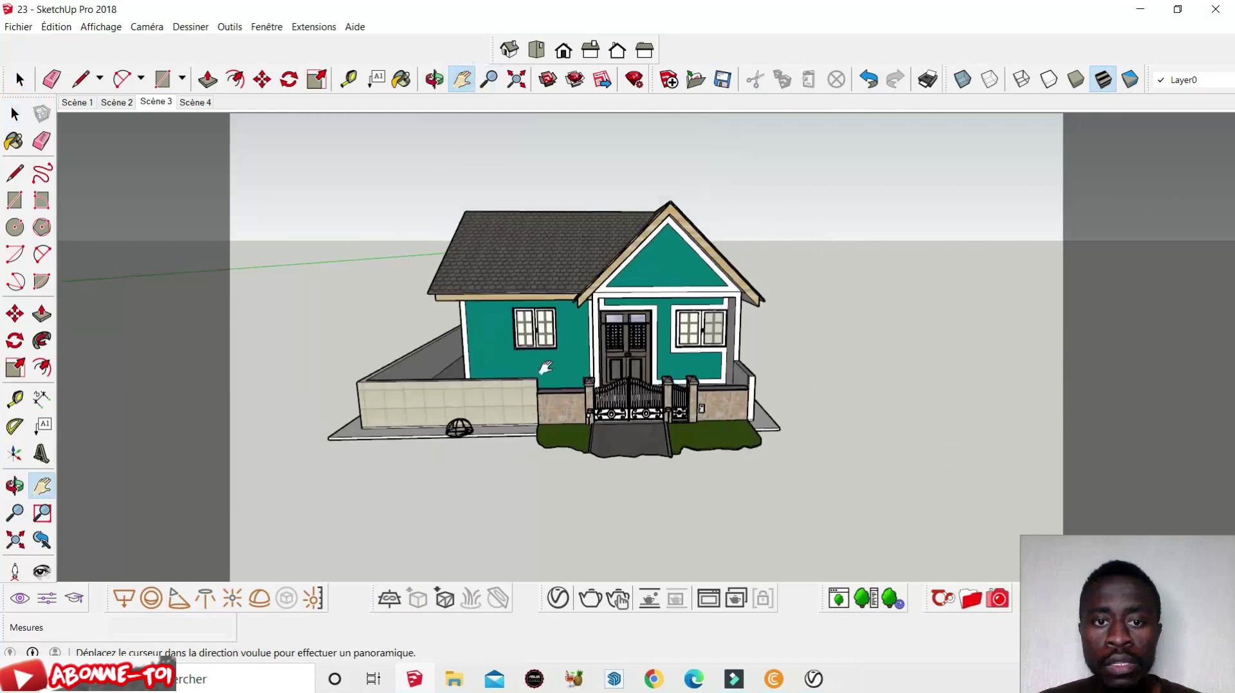
scroll(543, 315, "up", 3)
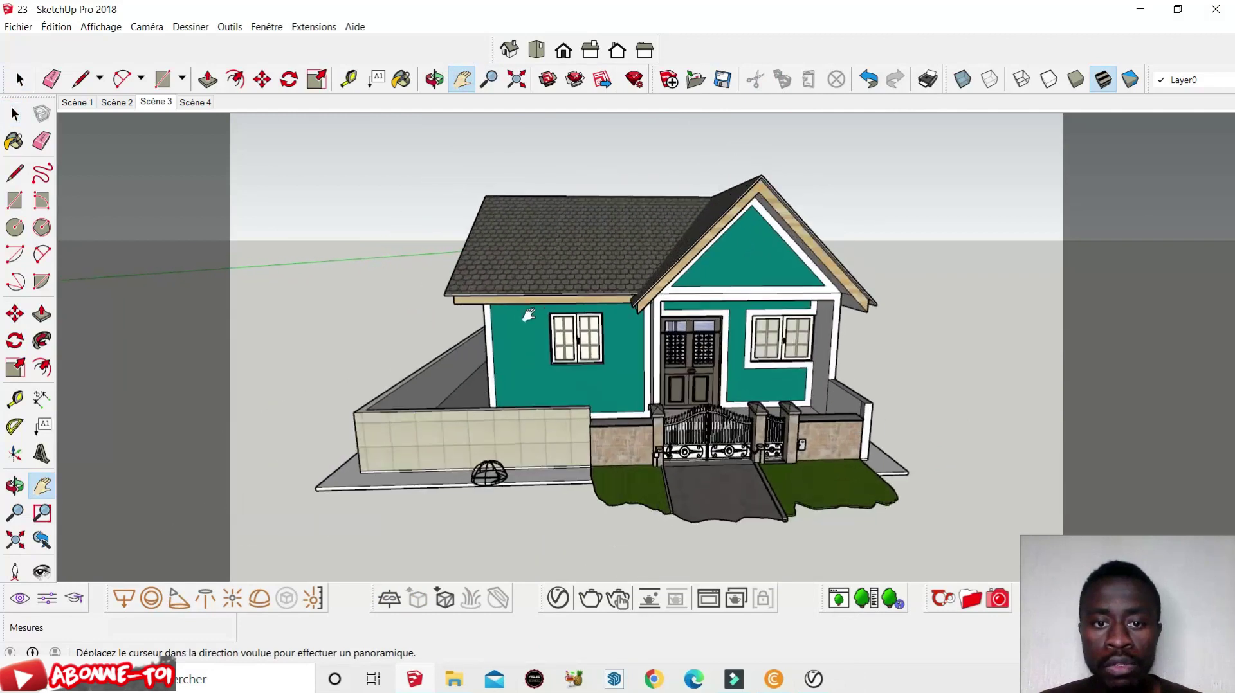
scroll(529, 314, "down", 2)
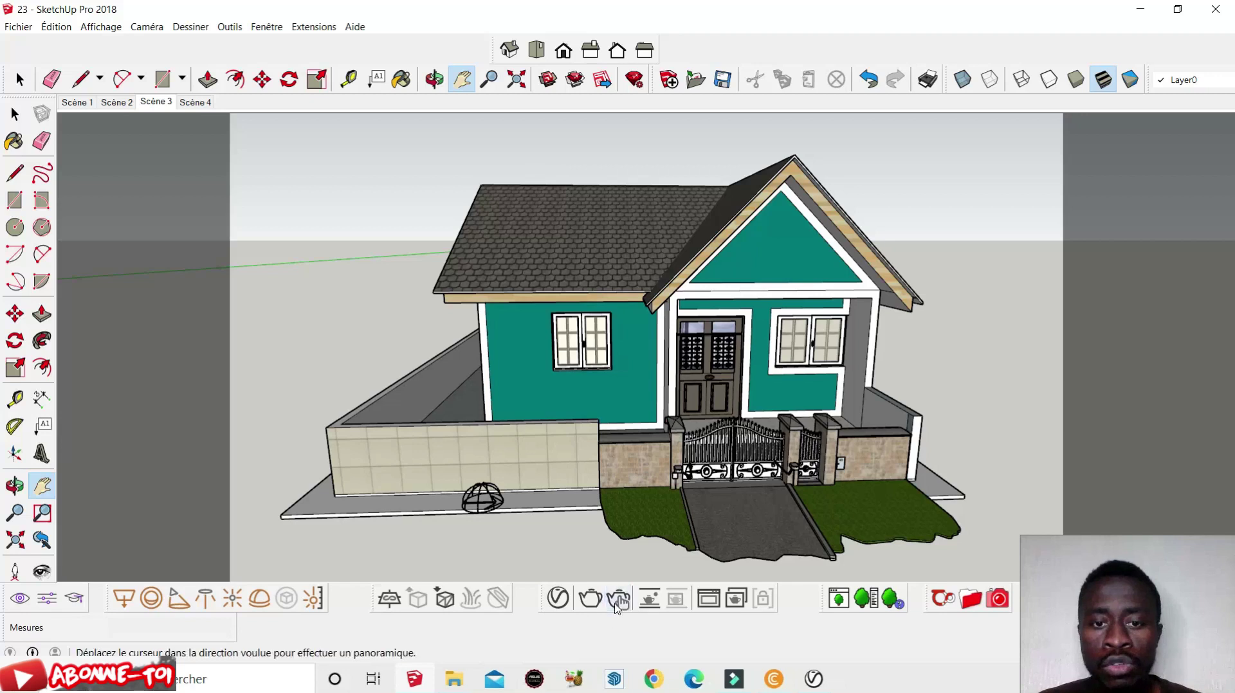
left_click(617, 601)
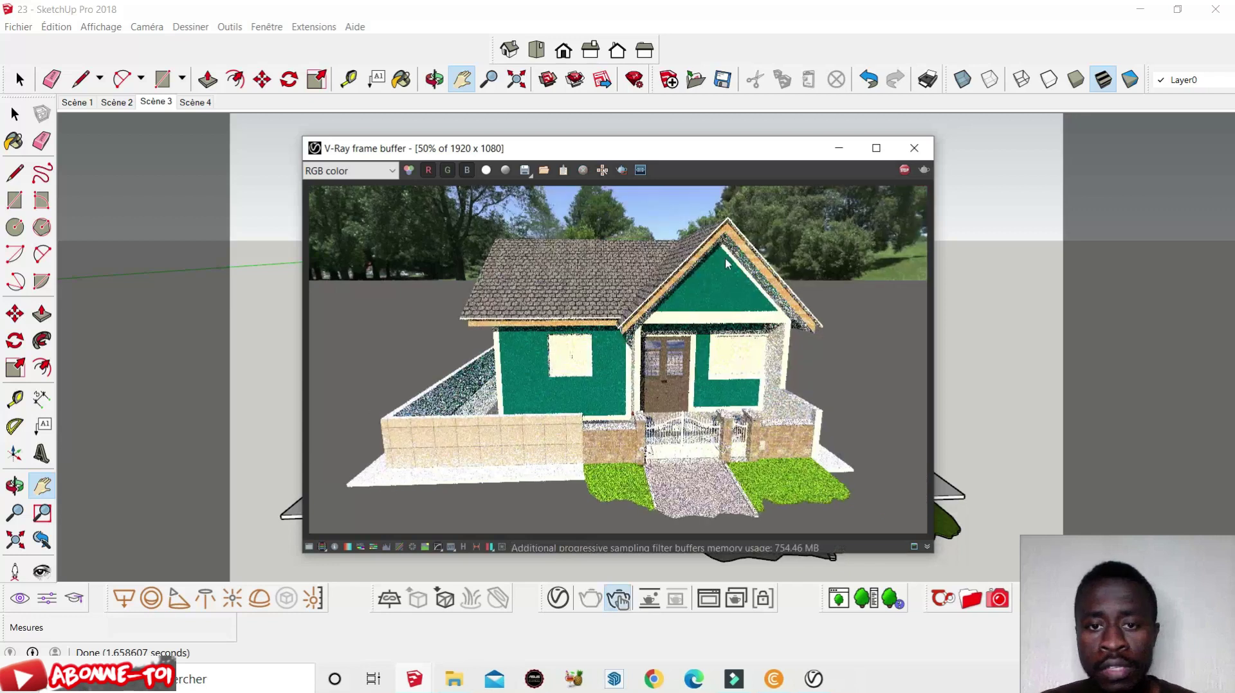
Examine the render of the whole house, stop the rendering and close the frame buffer.
scroll(669, 381, "down", 2)
scroll(669, 385, "up", 2)
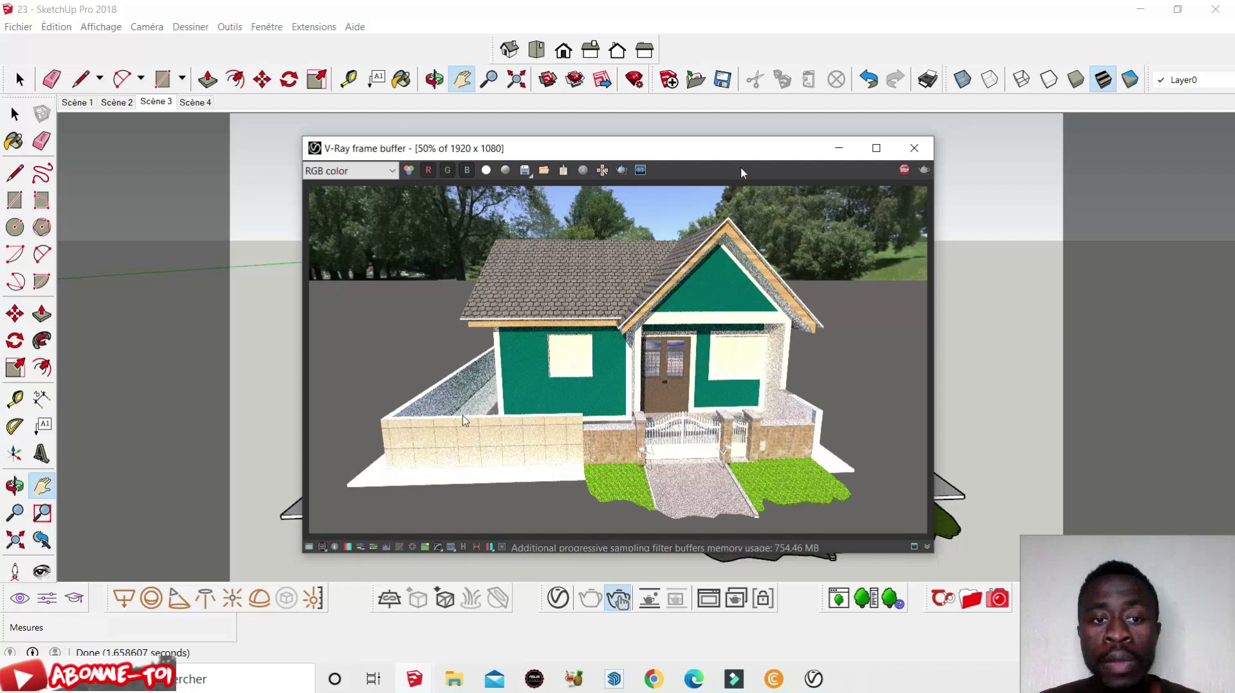
left_click_drag(722, 149, 426, 104)
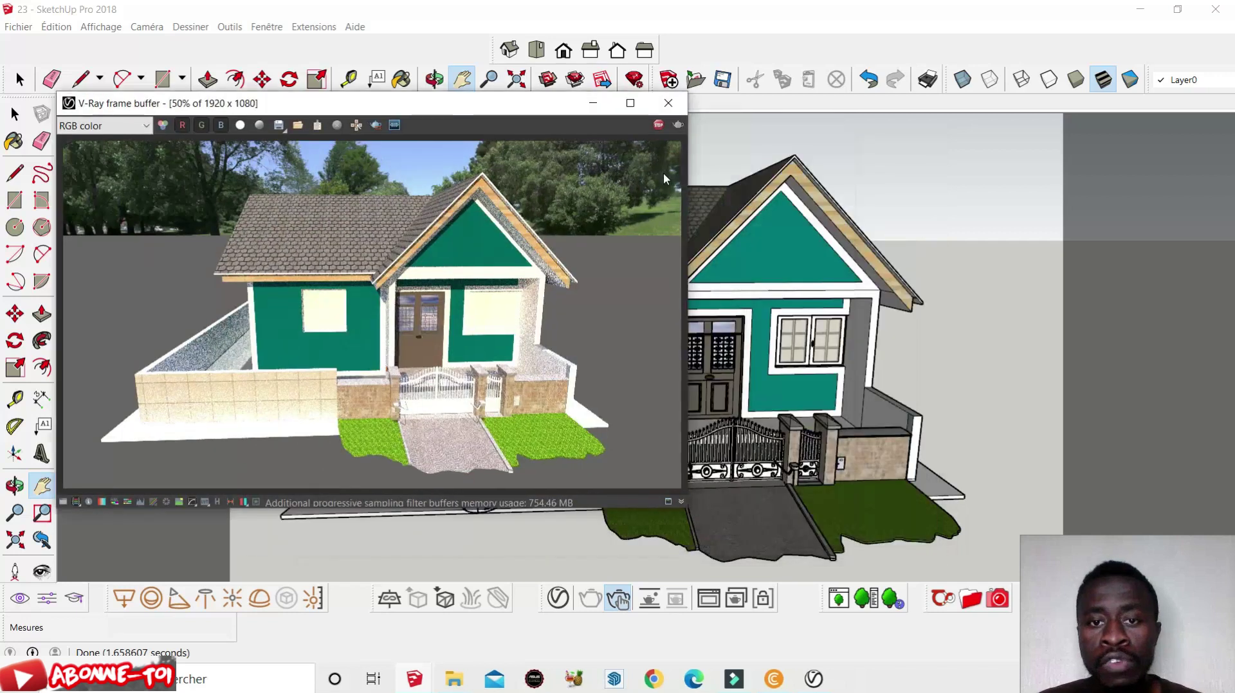
left_click(658, 124)
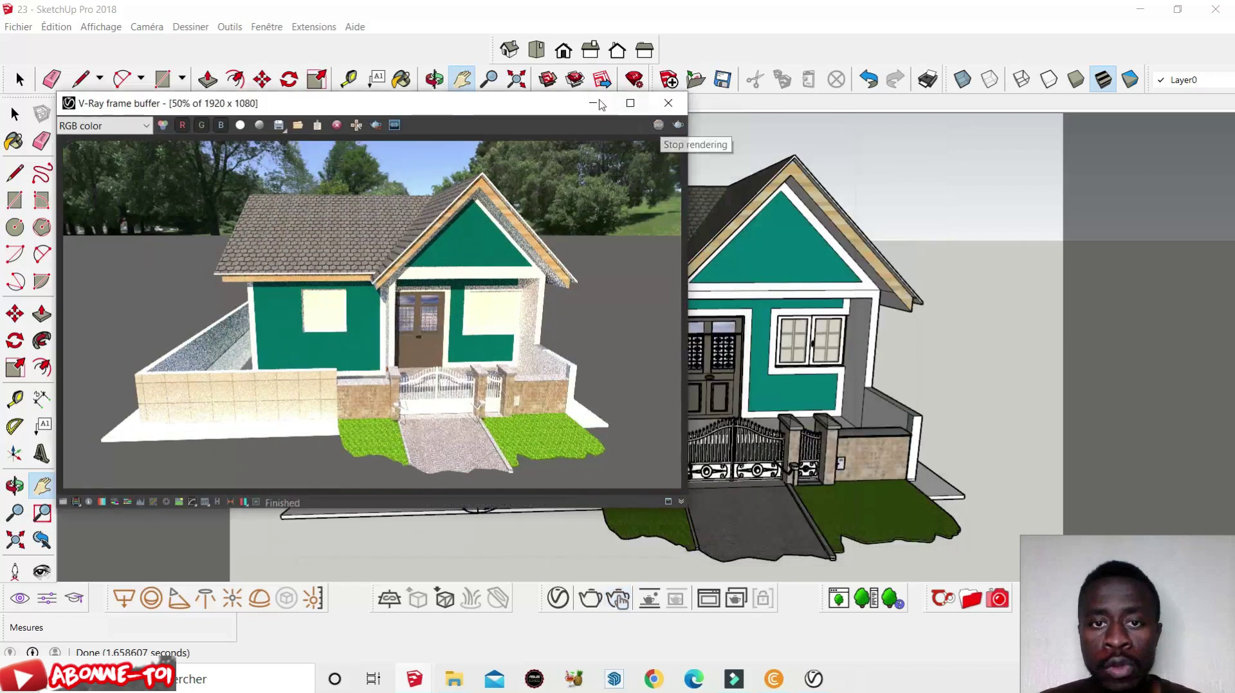
left_click(668, 103)
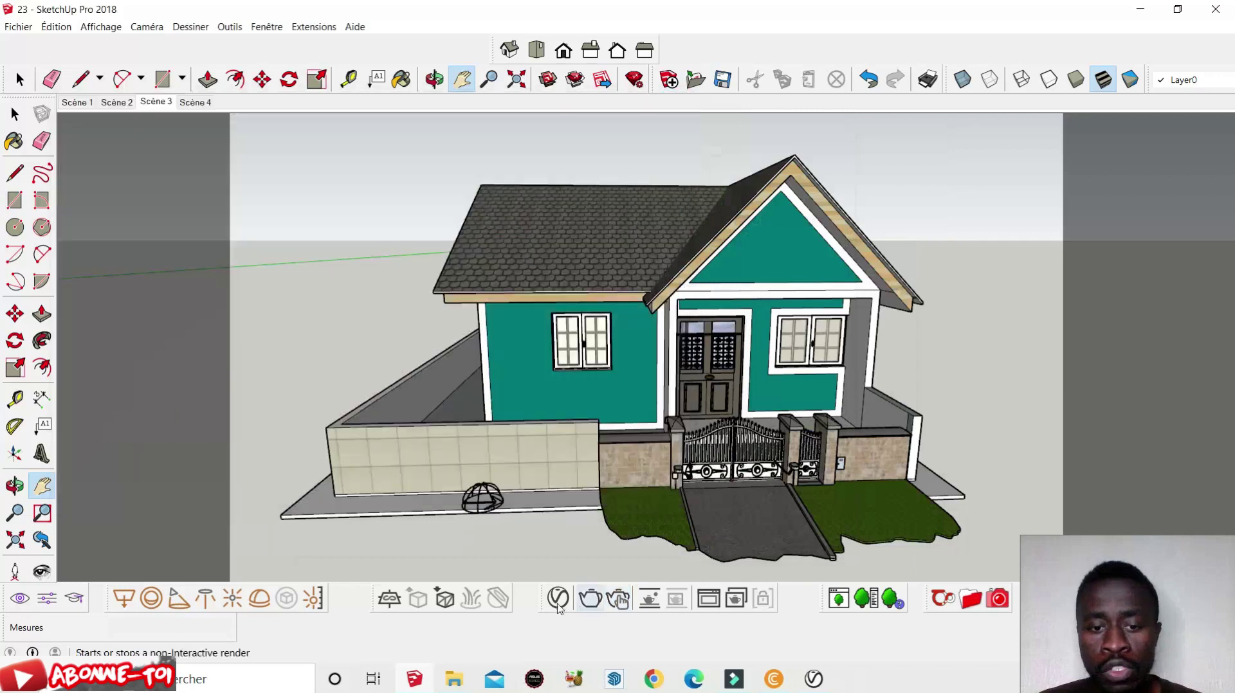
Change the V-Ray dome light's shape to Sphere in the Asset Editor.
left_click(558, 601)
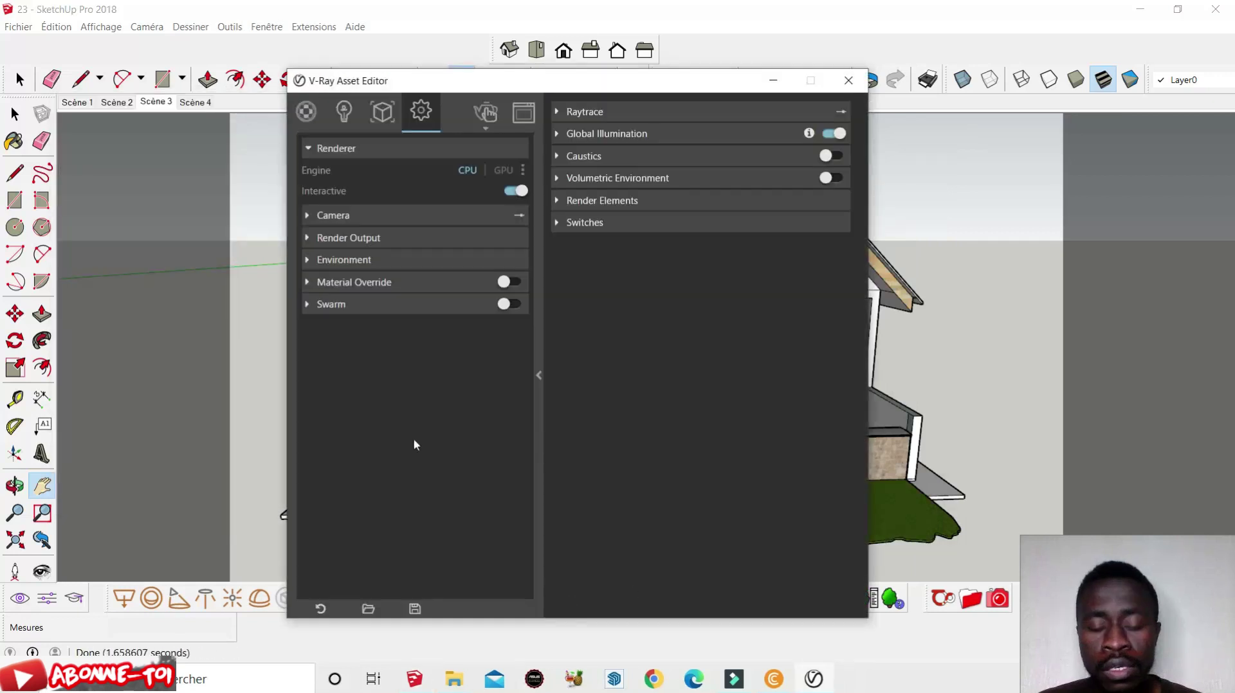
left_click(345, 112)
left_click(703, 230)
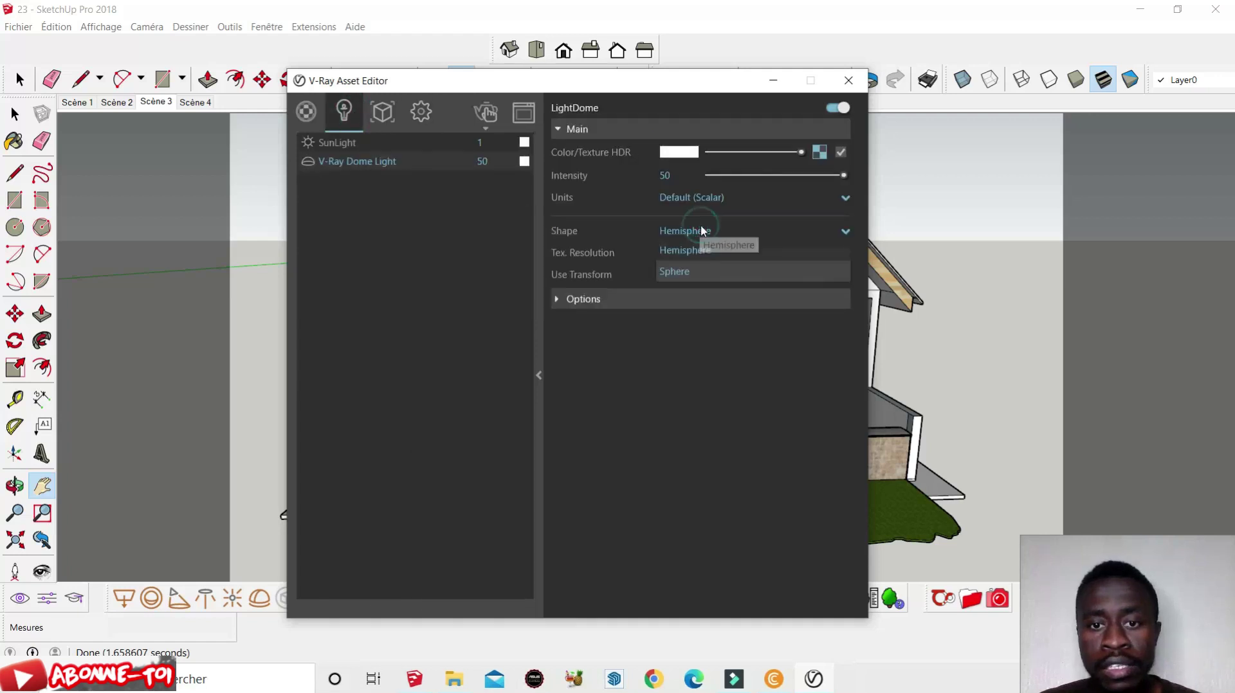
left_click(616, 237)
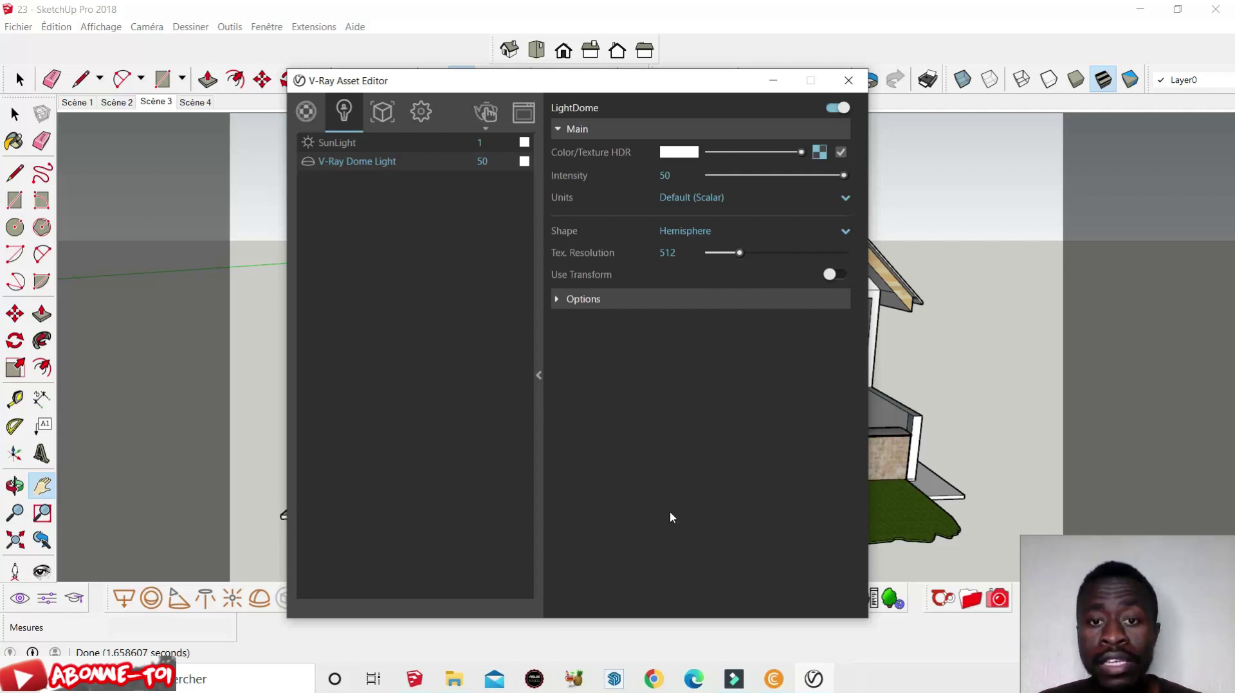
left_click(681, 231)
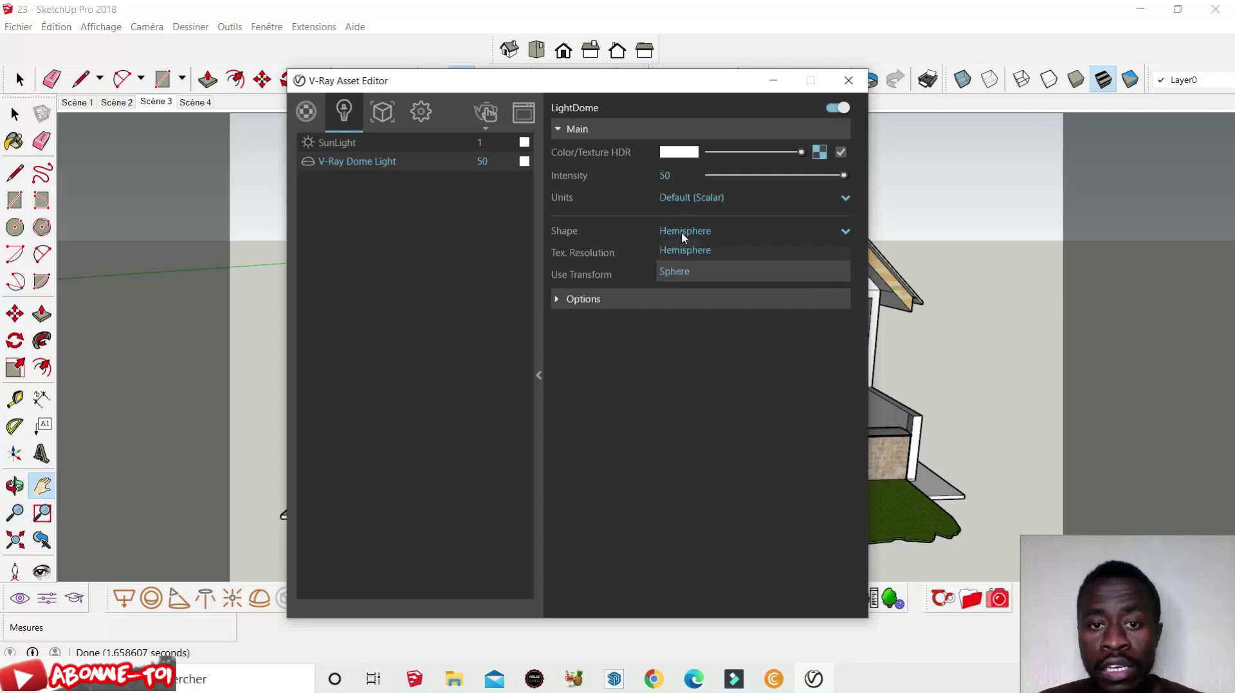
left_click(684, 273)
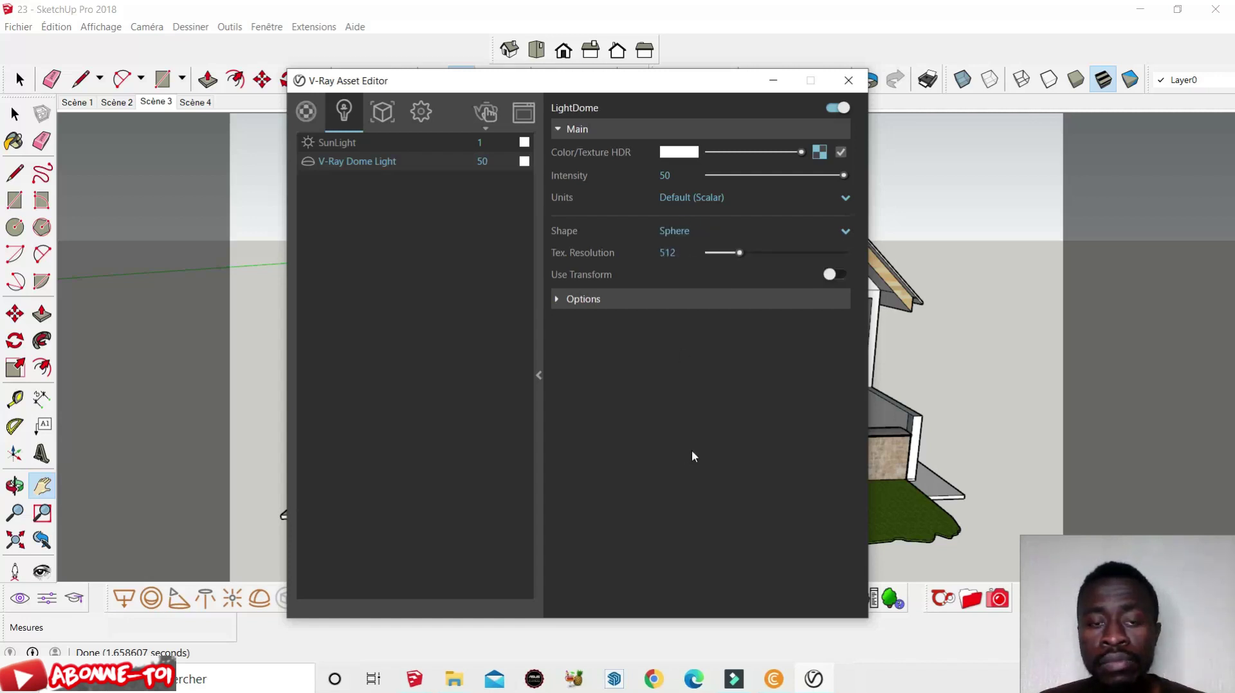
Restart the interactive render with the spherical dome light, moving the frame buffer to see the result.
left_click(487, 131)
left_click(487, 183)
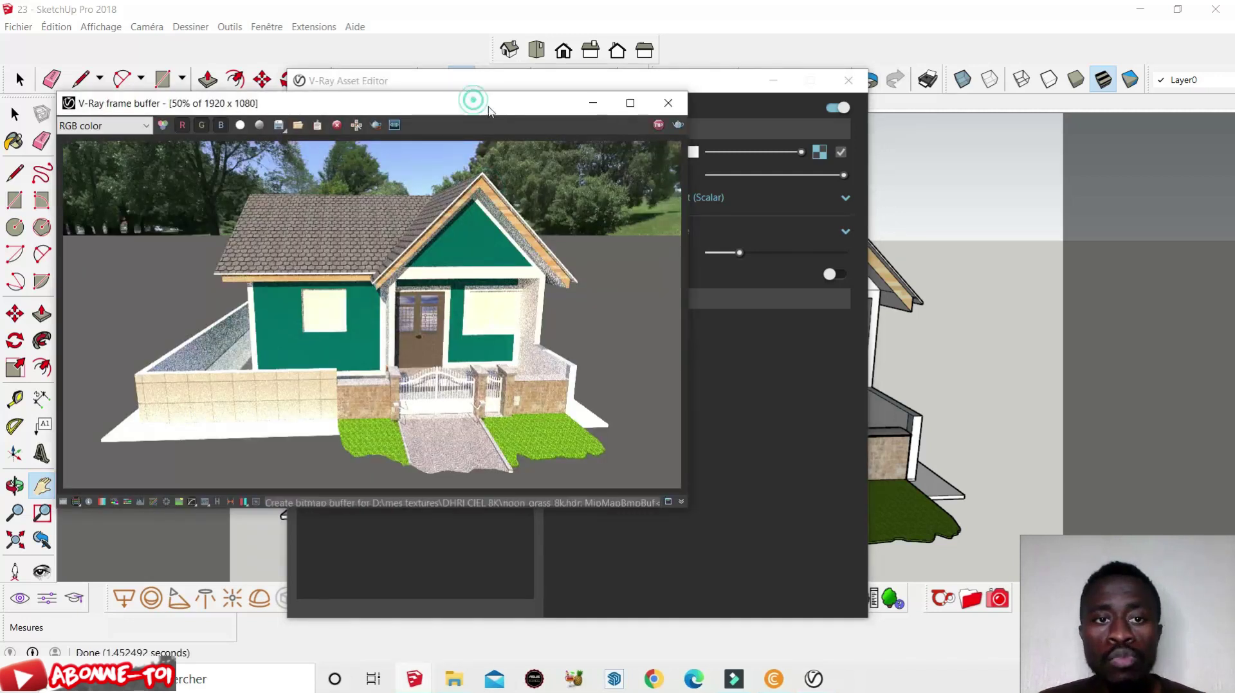
left_click_drag(487, 109, 619, 128)
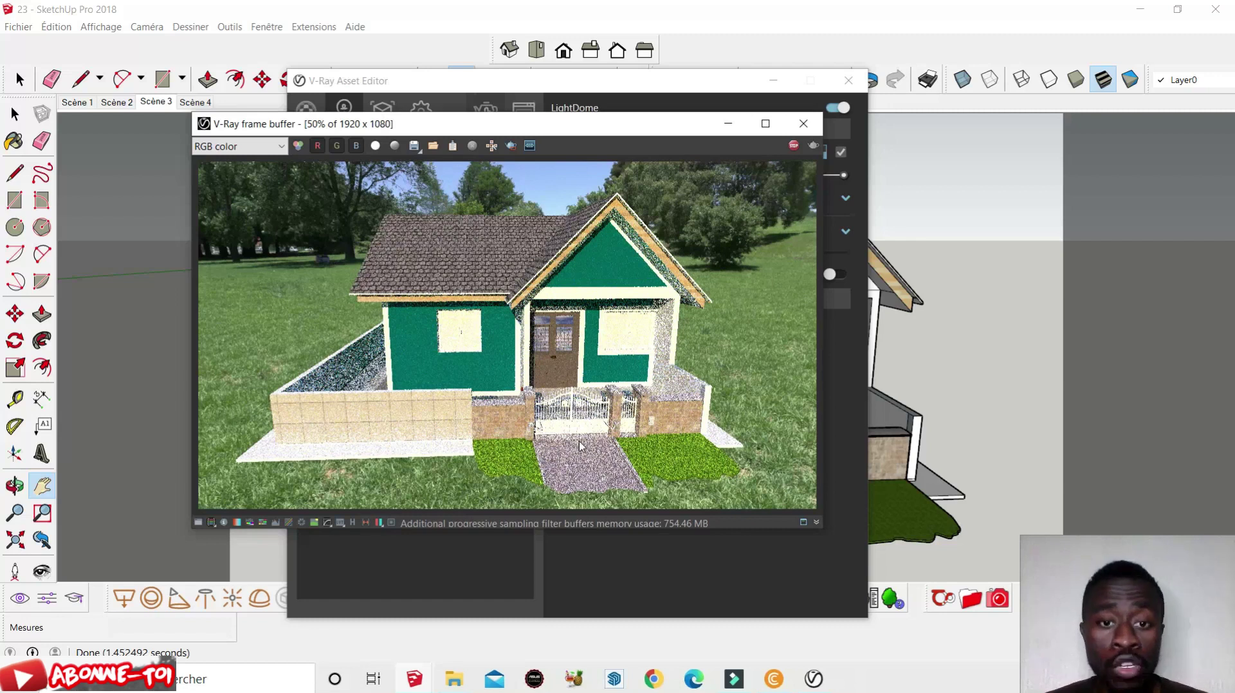
Arrange the frame buffer and the Asset Editor side by side, keeping the dome light's Sphere shape.
left_click_drag(610, 121, 380, 85)
left_click(673, 232)
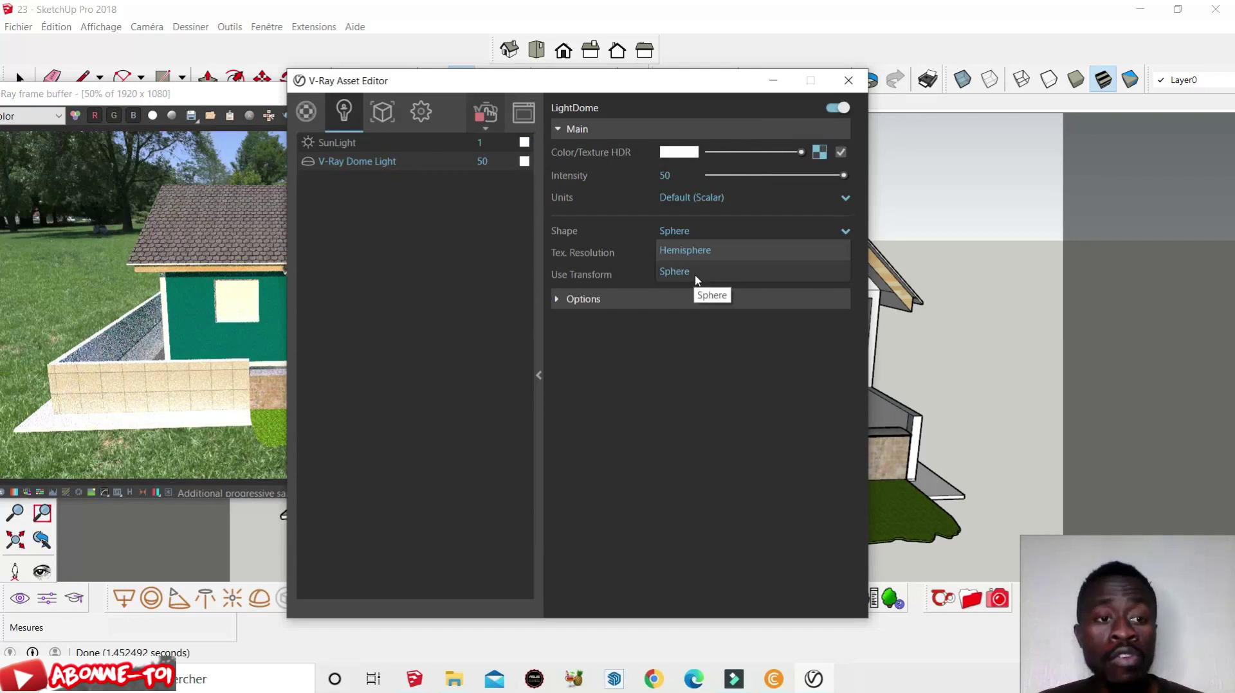
left_click(703, 378)
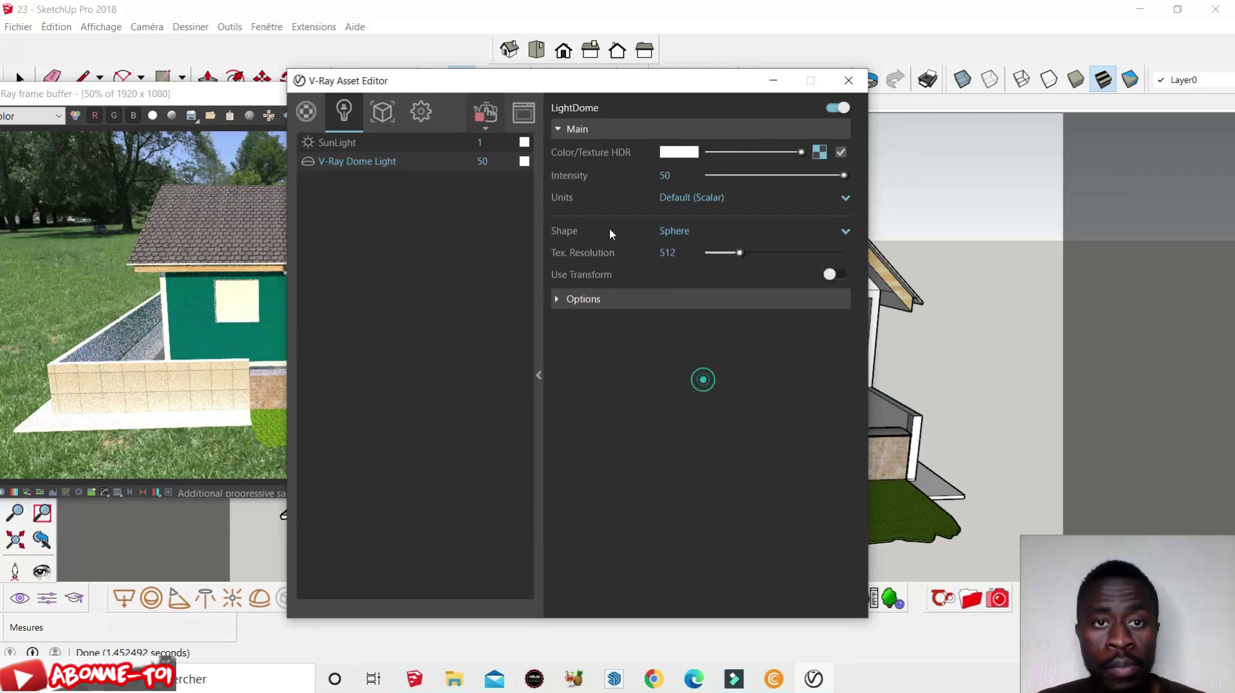
left_click_drag(604, 77, 875, 74)
left_click_drag(403, 91, 466, 70)
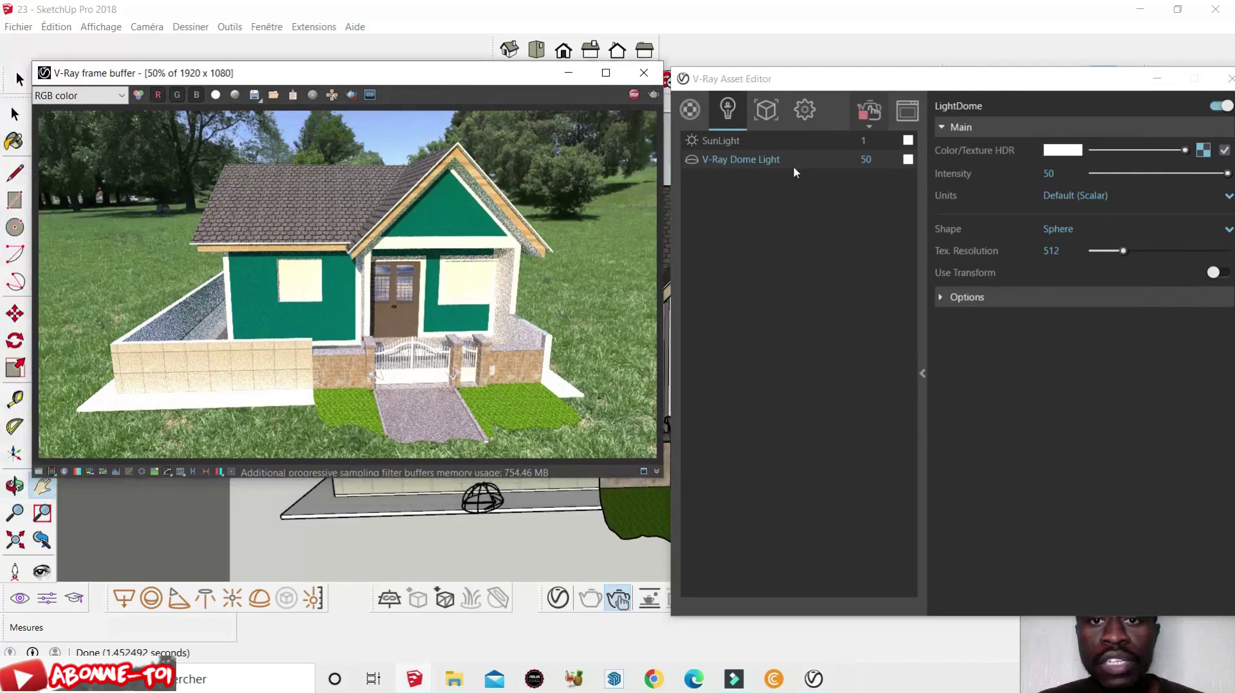
Set the V-Ray dome light's intensity to 100.
left_click(878, 161)
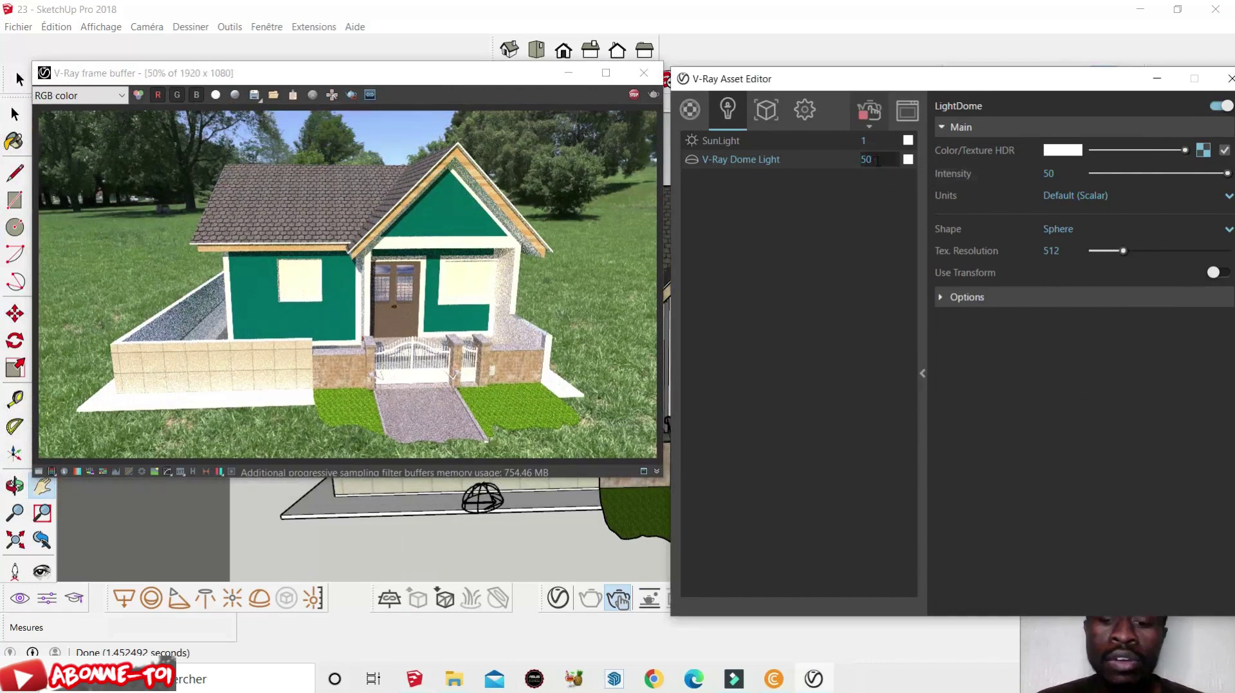
key("BackSpace")
type("100")
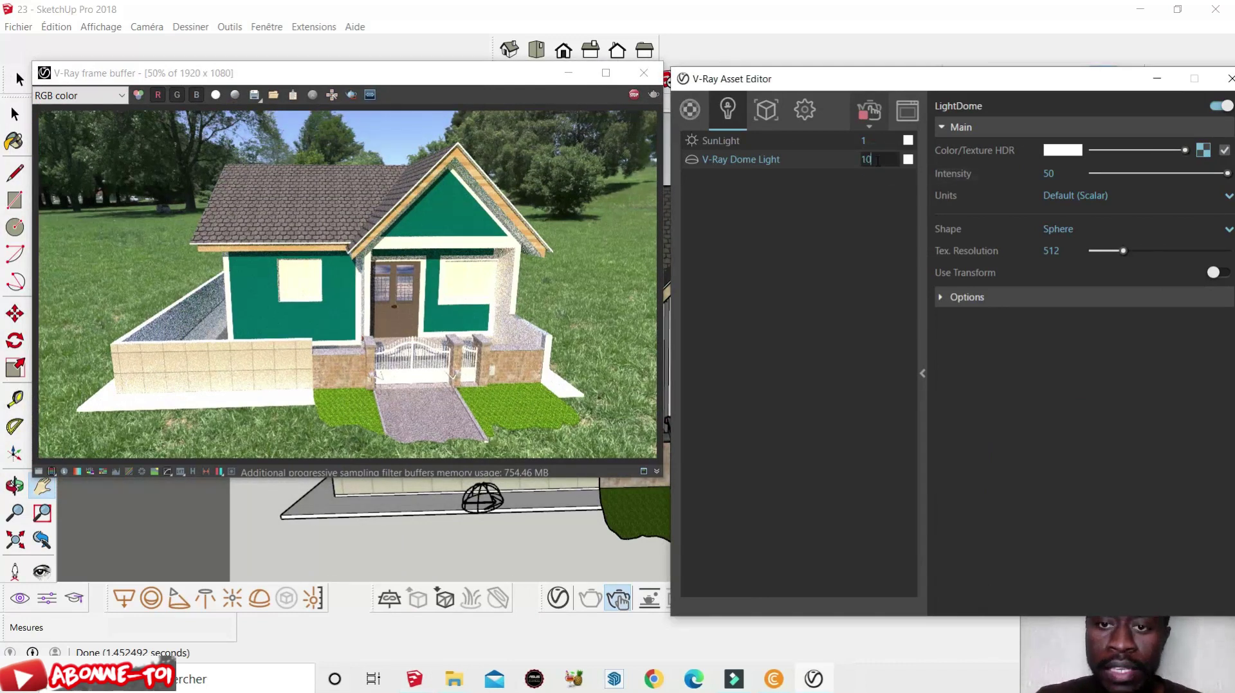
key("Return")
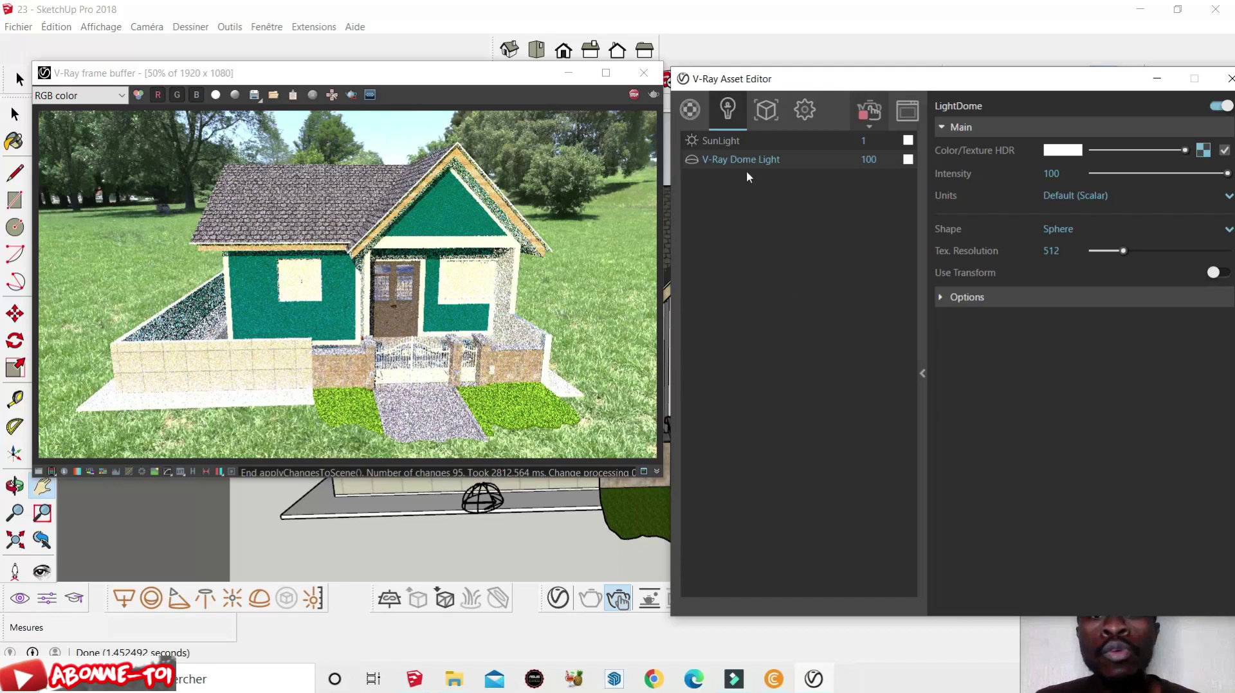
Set the SunLight's intensity to 2.
left_click(877, 140)
key("BackSpace")
type("2")
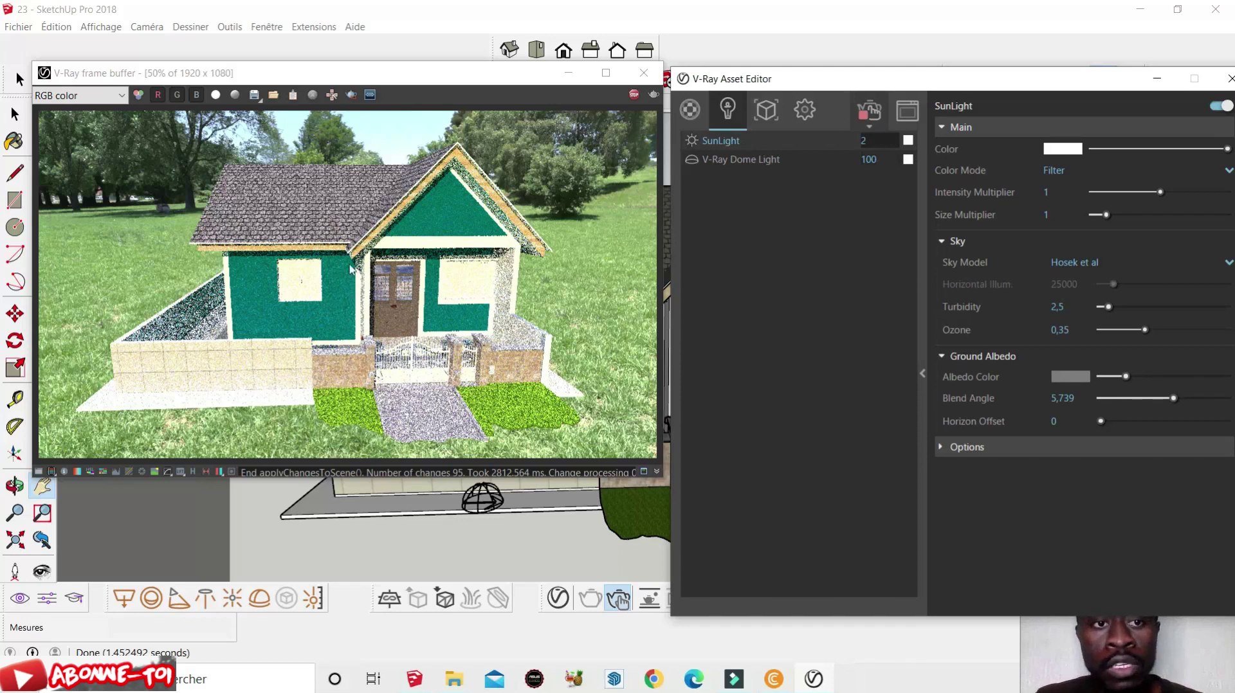
left_click(724, 313)
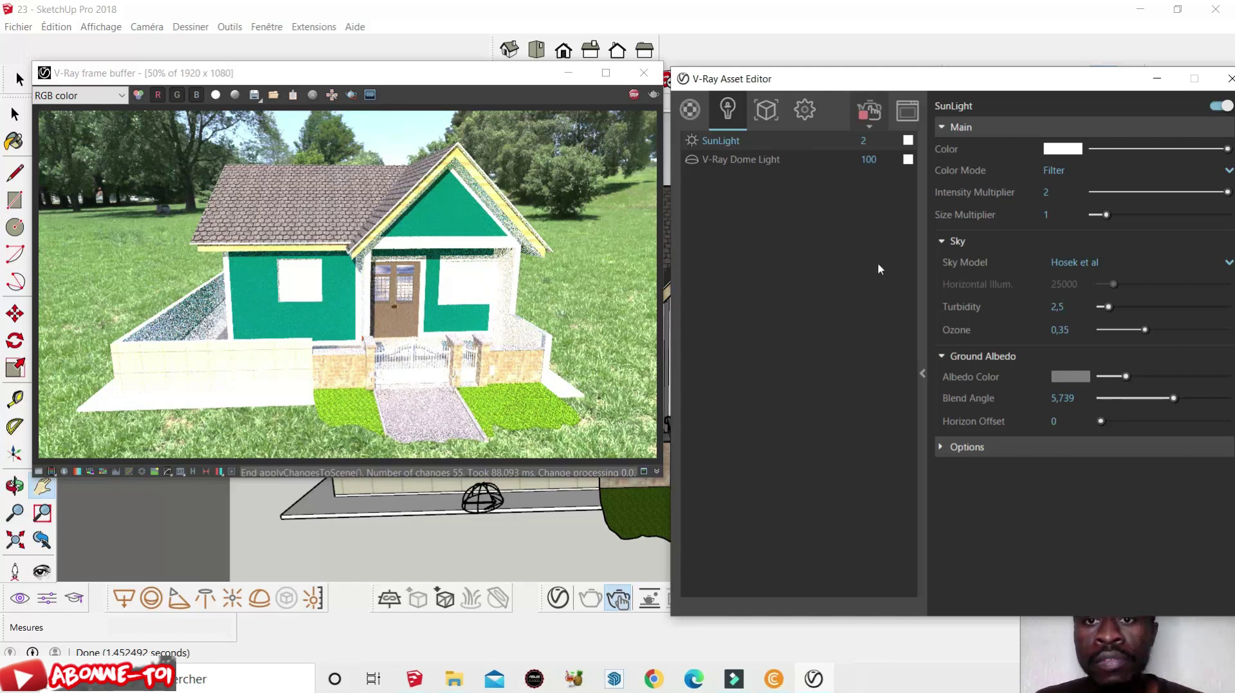
Raise the SunLight's intensity to 100.
left_click(867, 141)
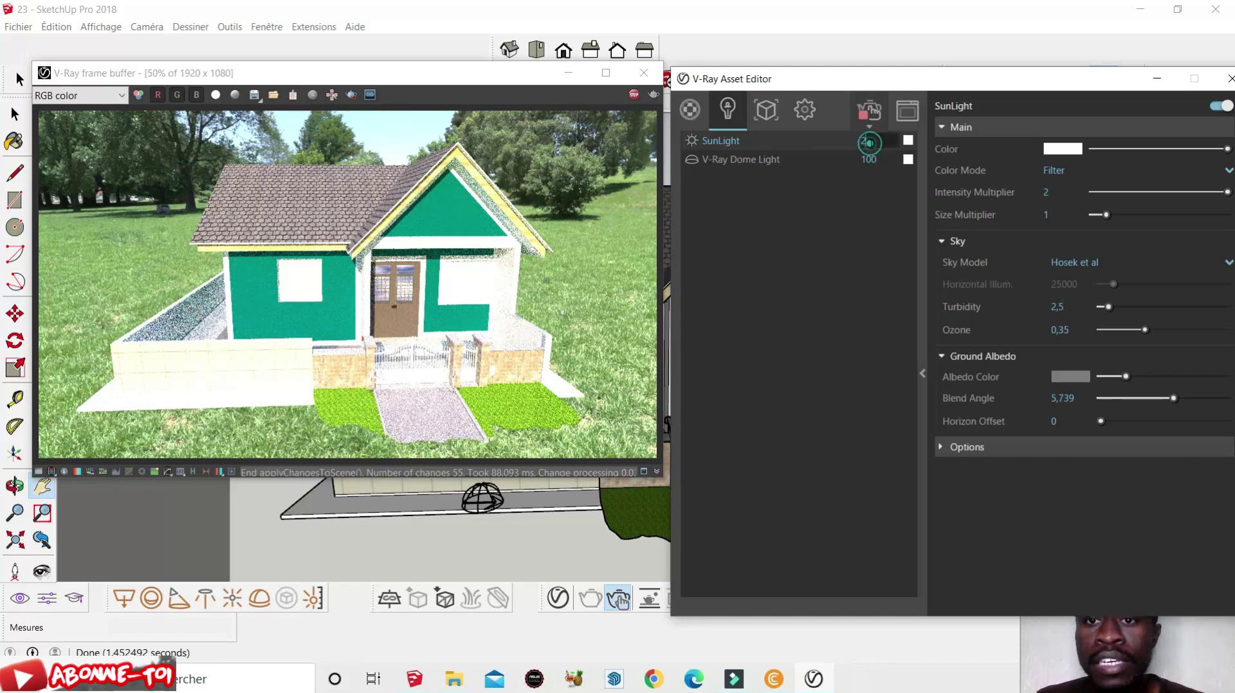
key("BackSpace")
type("100")
left_click(870, 214)
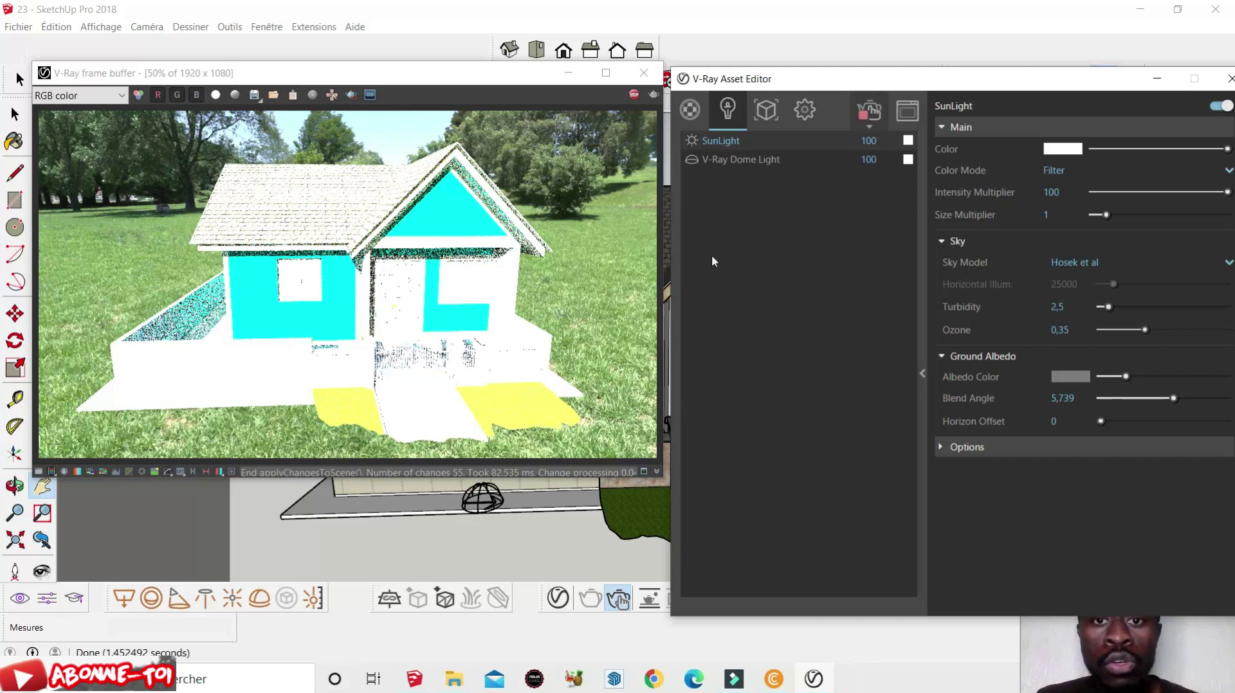
Set the SunLight's intensity back to 1.
double_click(879, 140)
key("BackSpace")
key("BackSpace")
key("BackSpace")
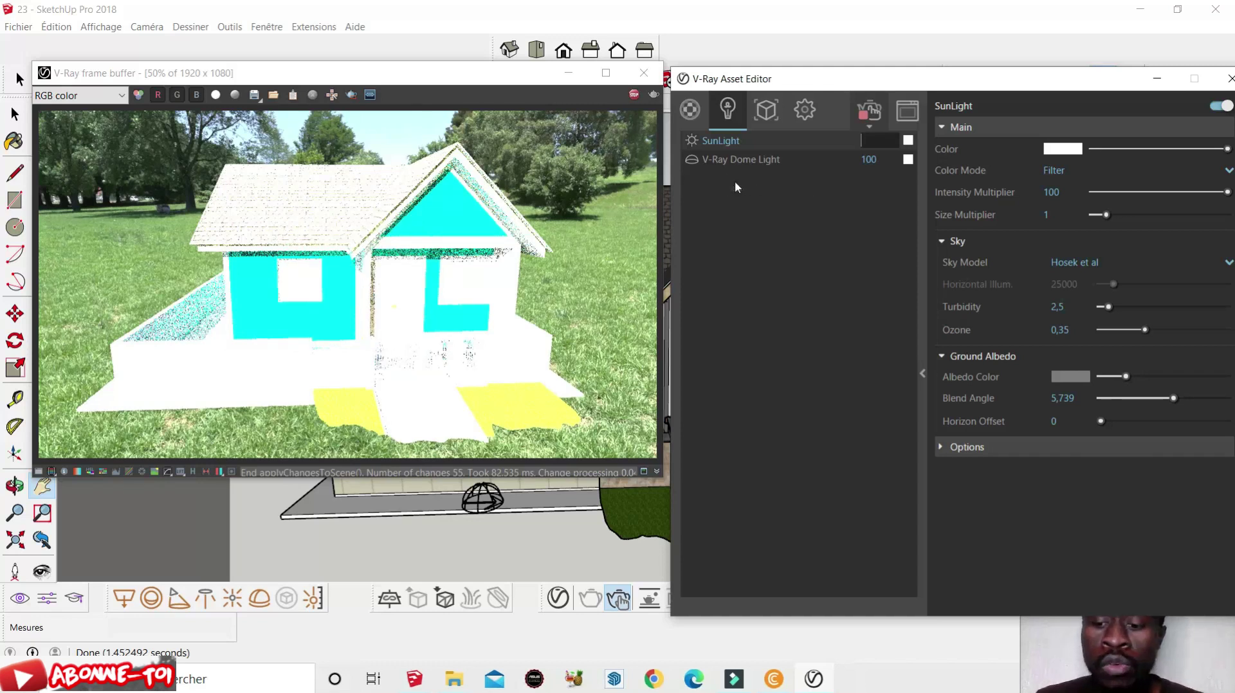
type("1")
key("Return")
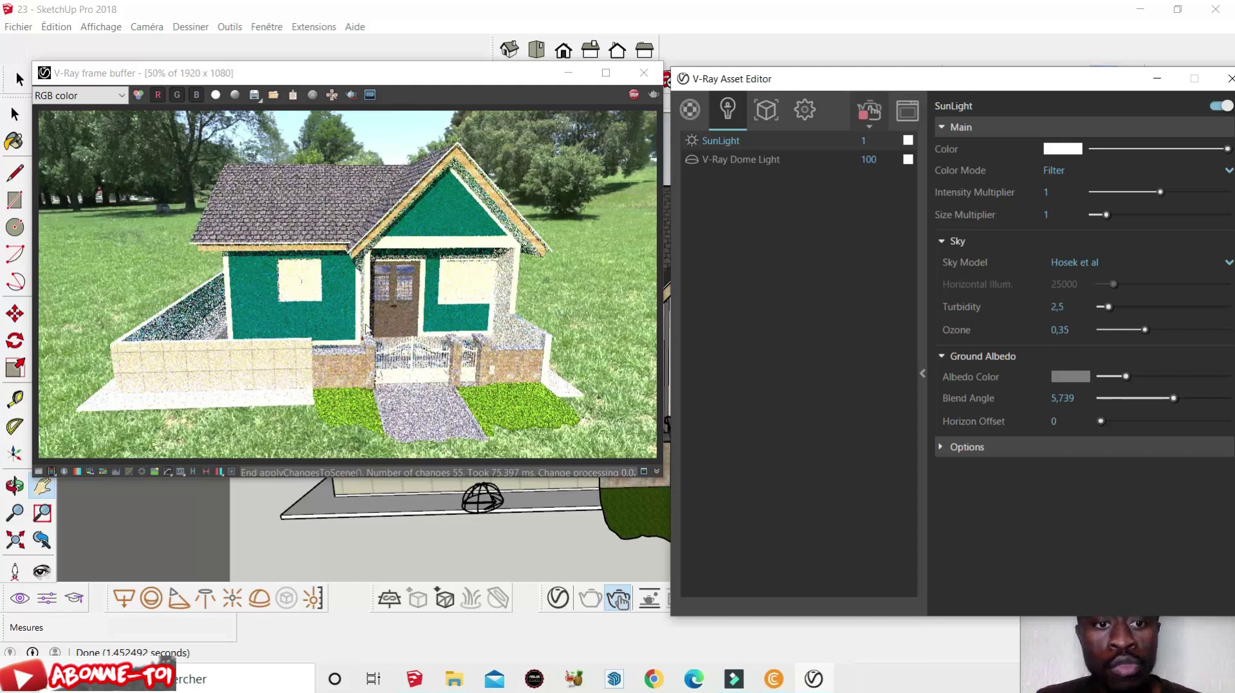
Lower the V-Ray dome light's intensity to 70.
left_click(886, 162)
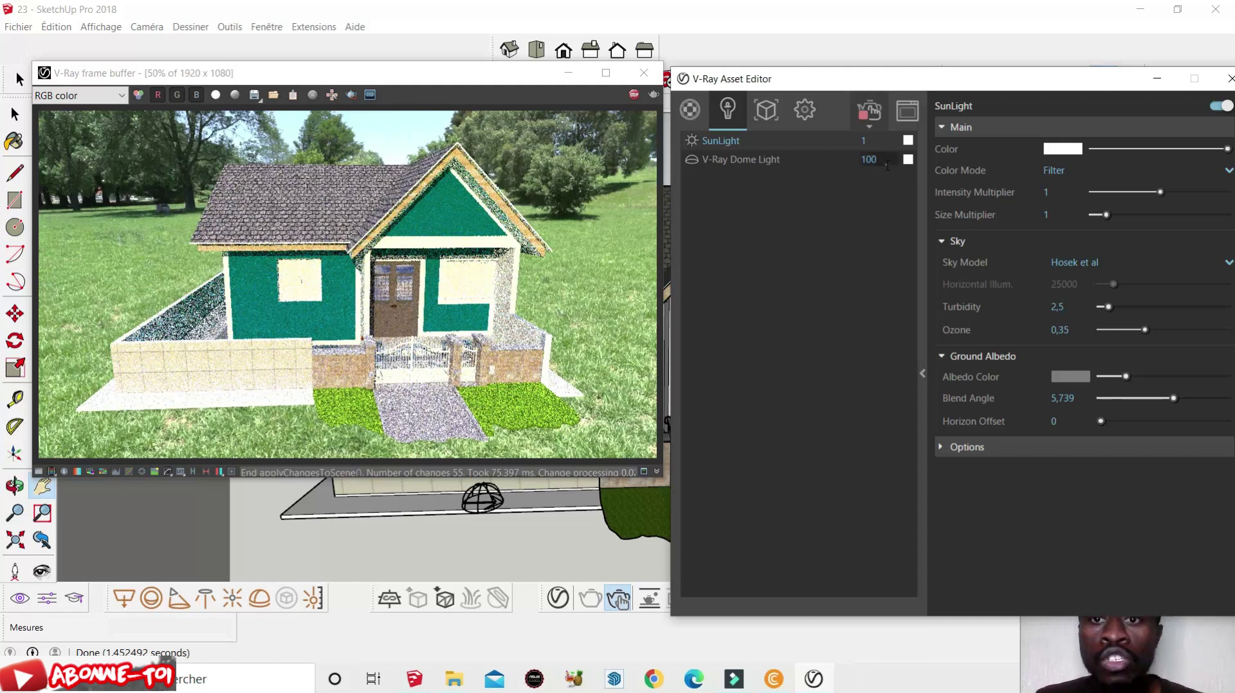
key("BackSpace")
key("BackSpace")
key("BackSpace")
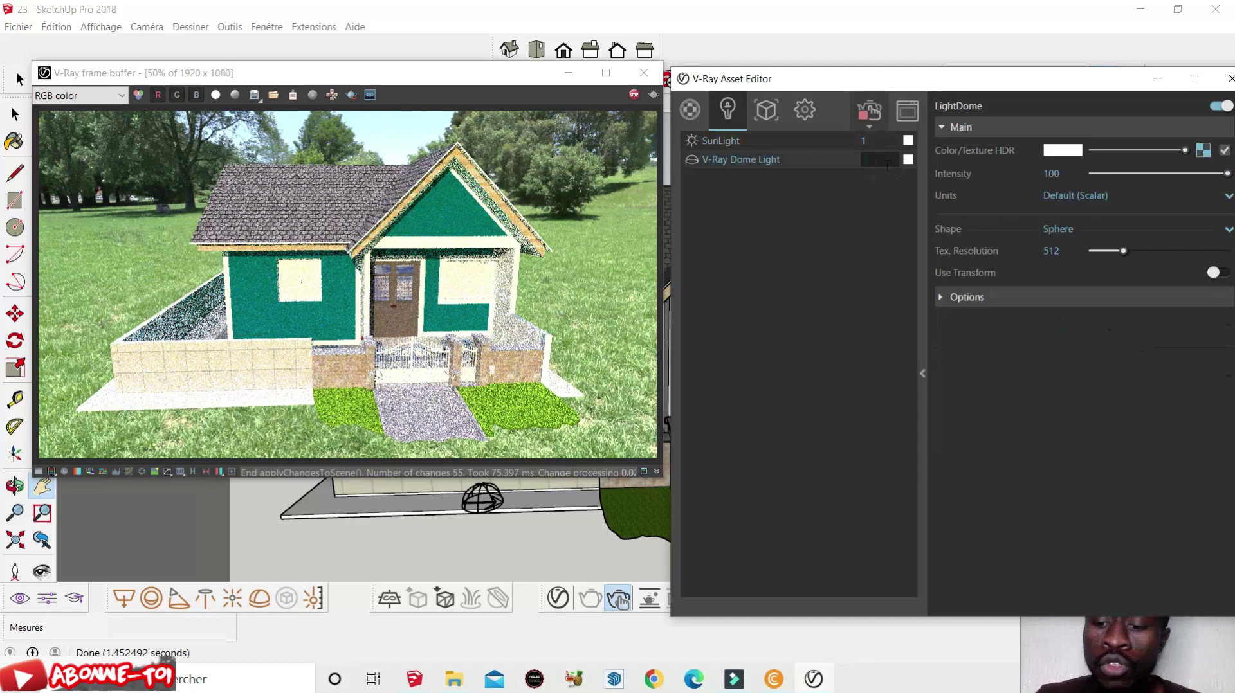
type("70")
key("Return")
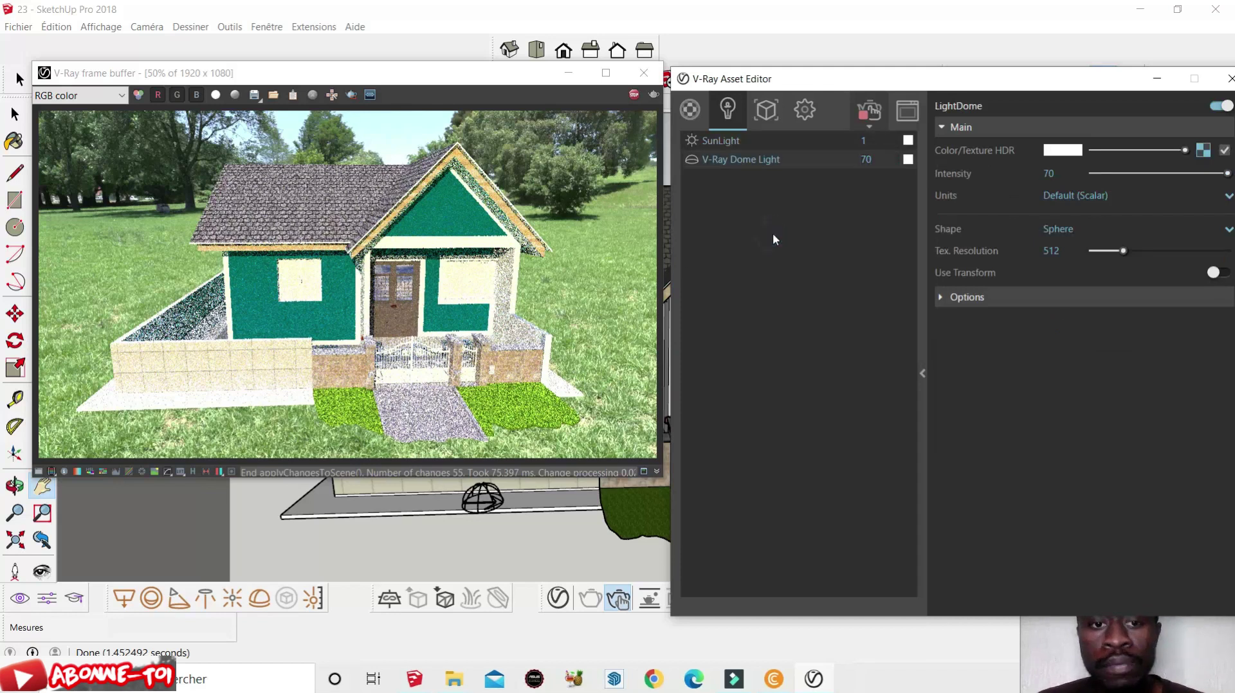